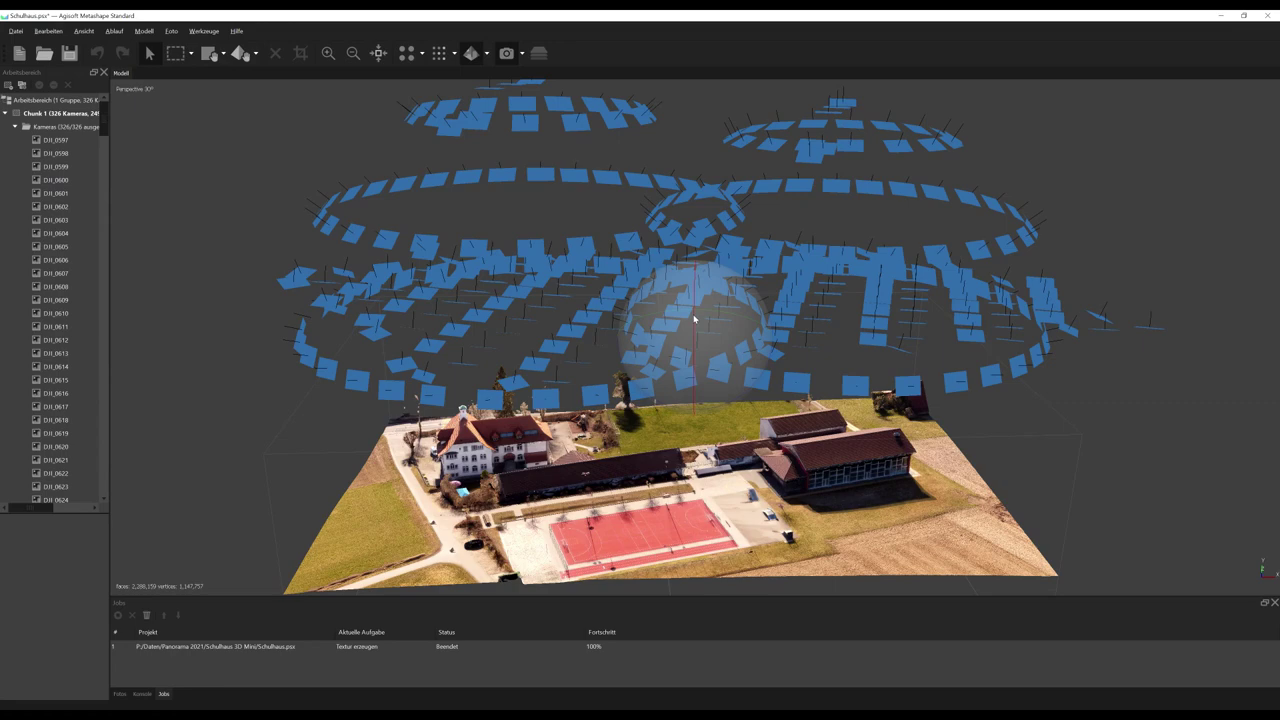
- Orbit the textured Schulhaus school model, then tilt the Google Earth map into 3D
mouse_move(693, 314)
left_mouse_down()
mouse_move(700, 412)
mouse_move(707, 324)
left_mouse_up()
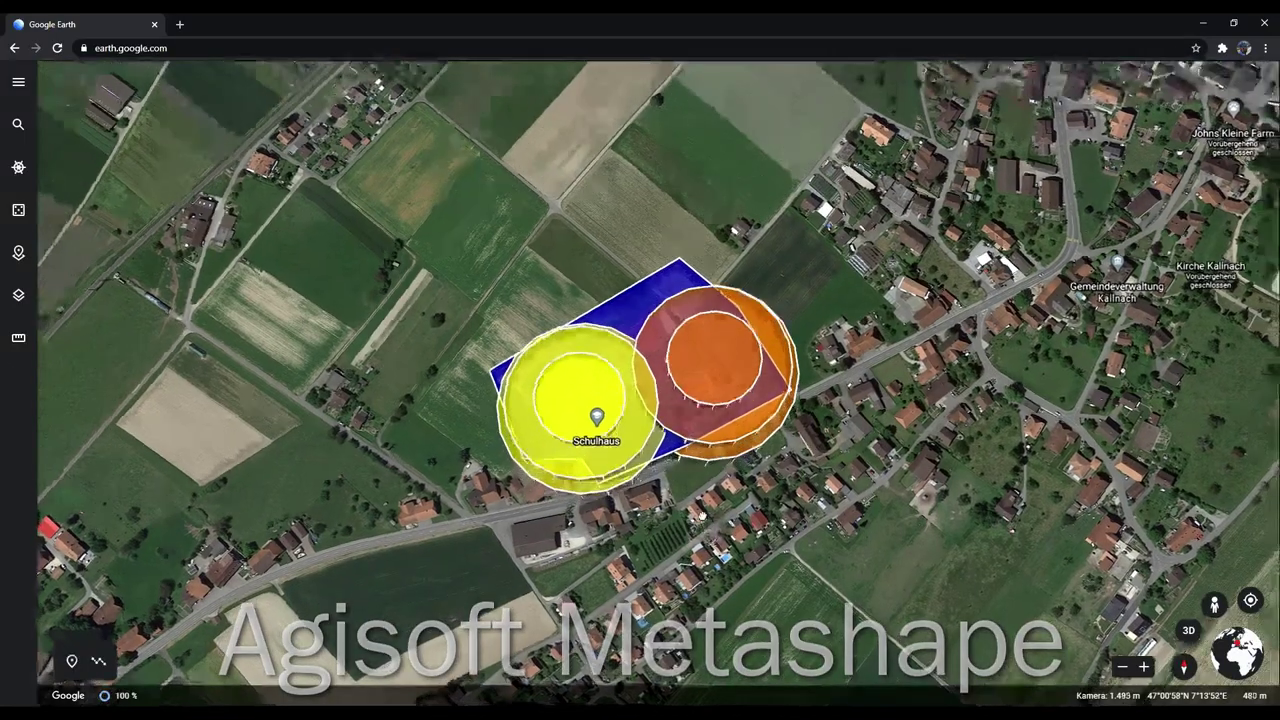
left_click(1188, 630)
- Orbit, pan and zoom around the Schulhaus flight volumes in 3D, ending near overhead
left_click_drag(670, 513, 505, 506)
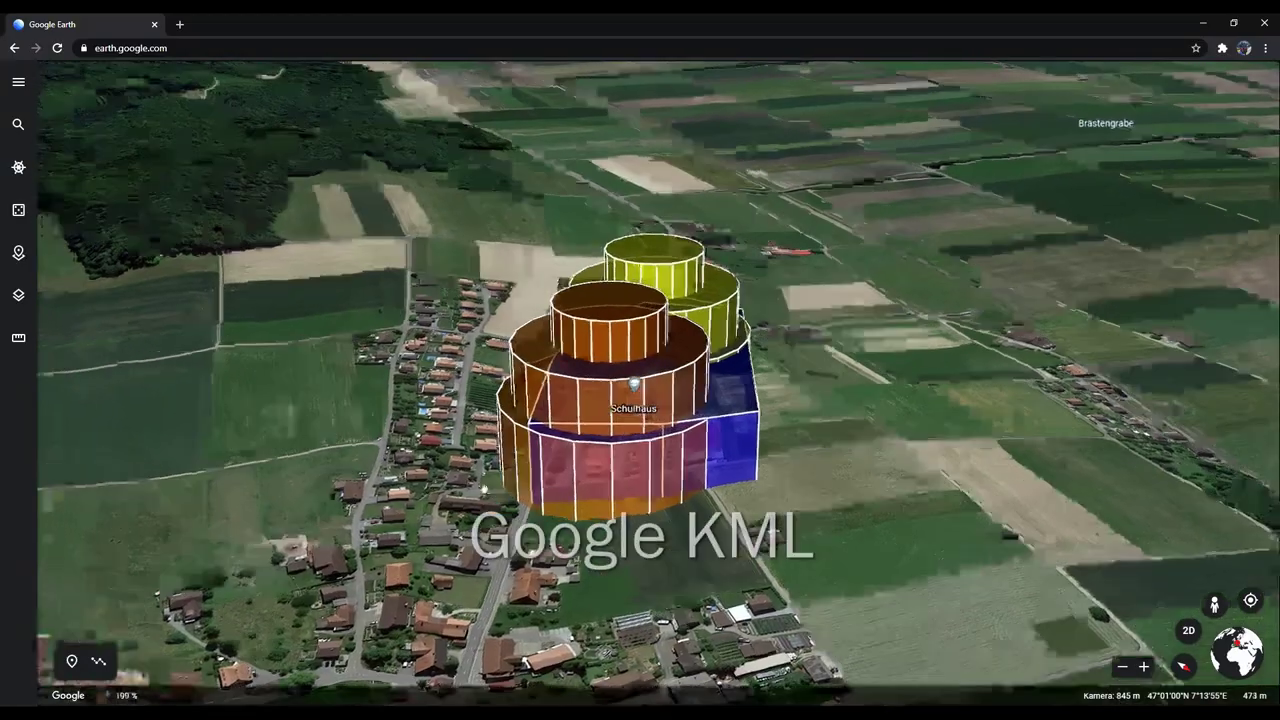
left_click_drag(483, 488, 514, 507)
scroll(516, 510, "up", 3)
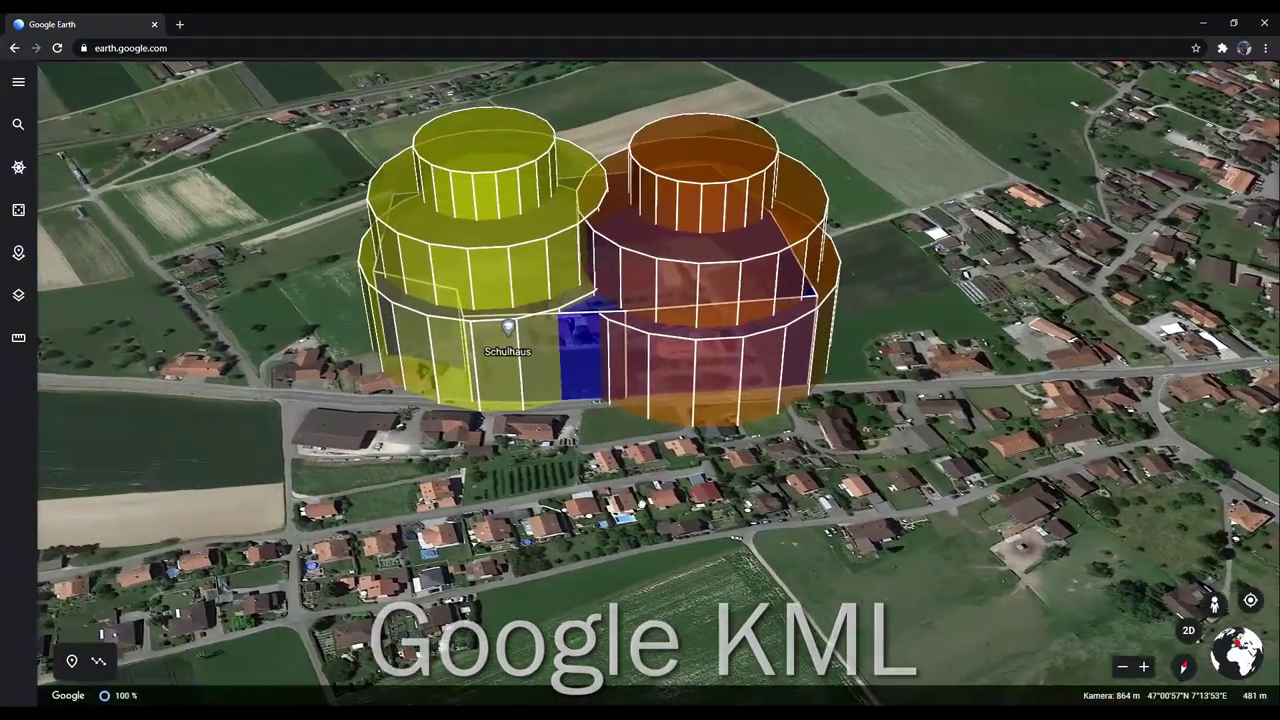
scroll(562, 477, "down", 2)
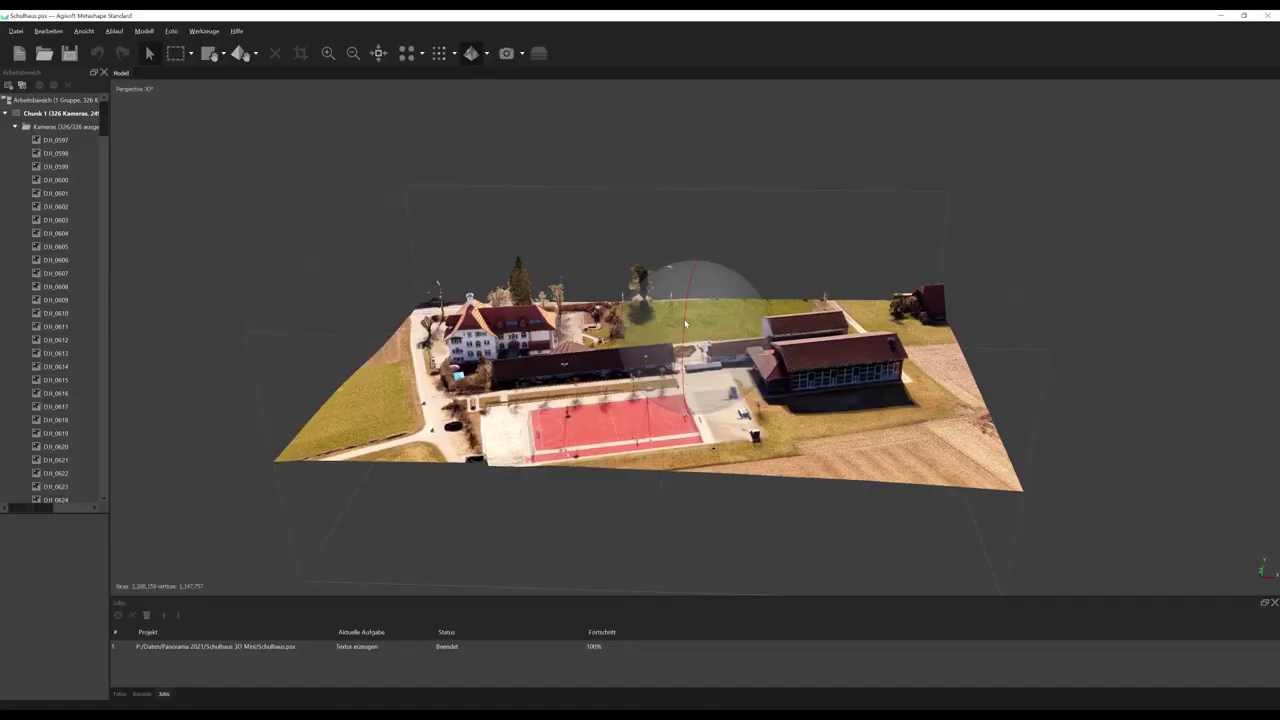
left_click_drag(660, 250, 738, 341)
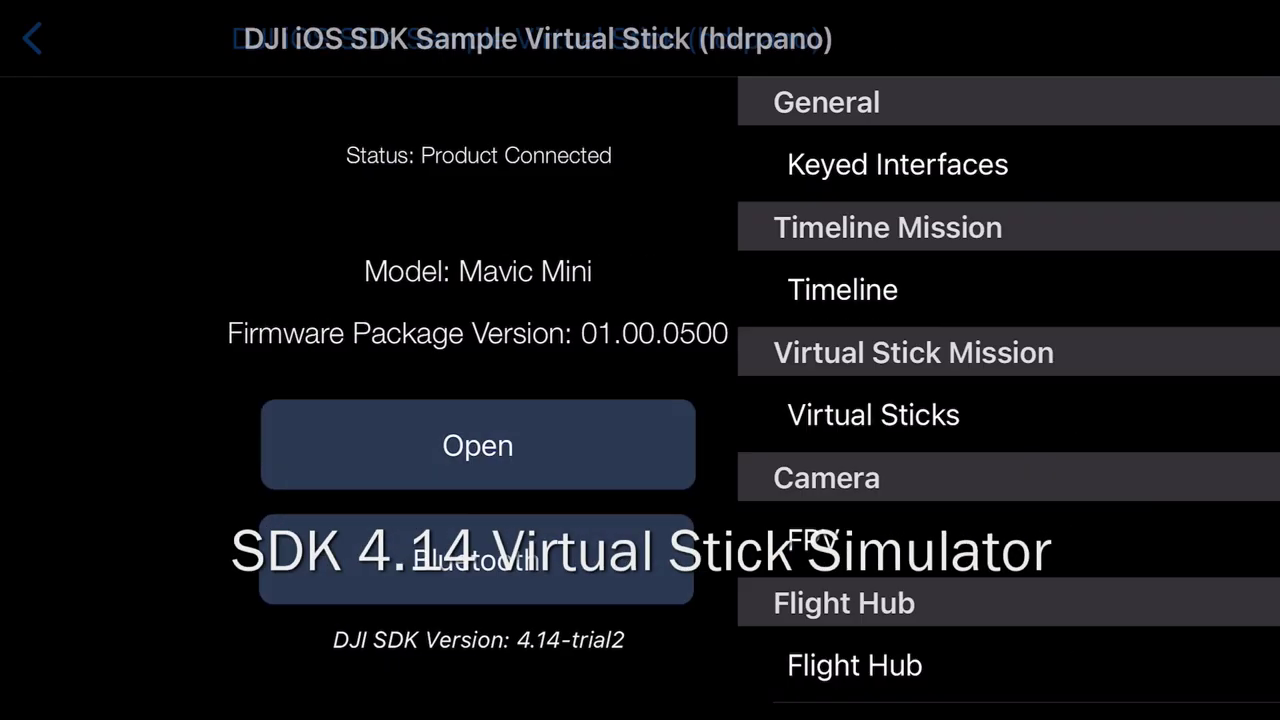
- Open the Virtual Sticks mission screen and load the Schulhaus2D21 grid mission file
left_click(135, 414)
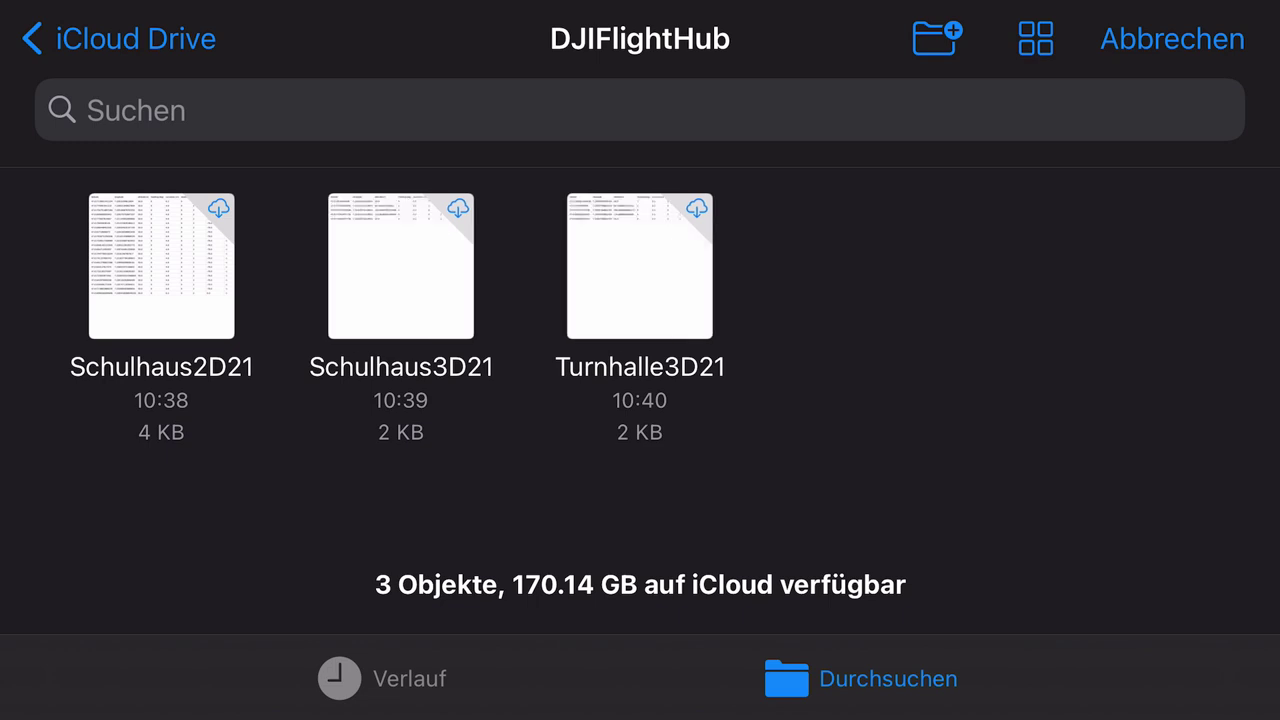
left_click(161, 265)
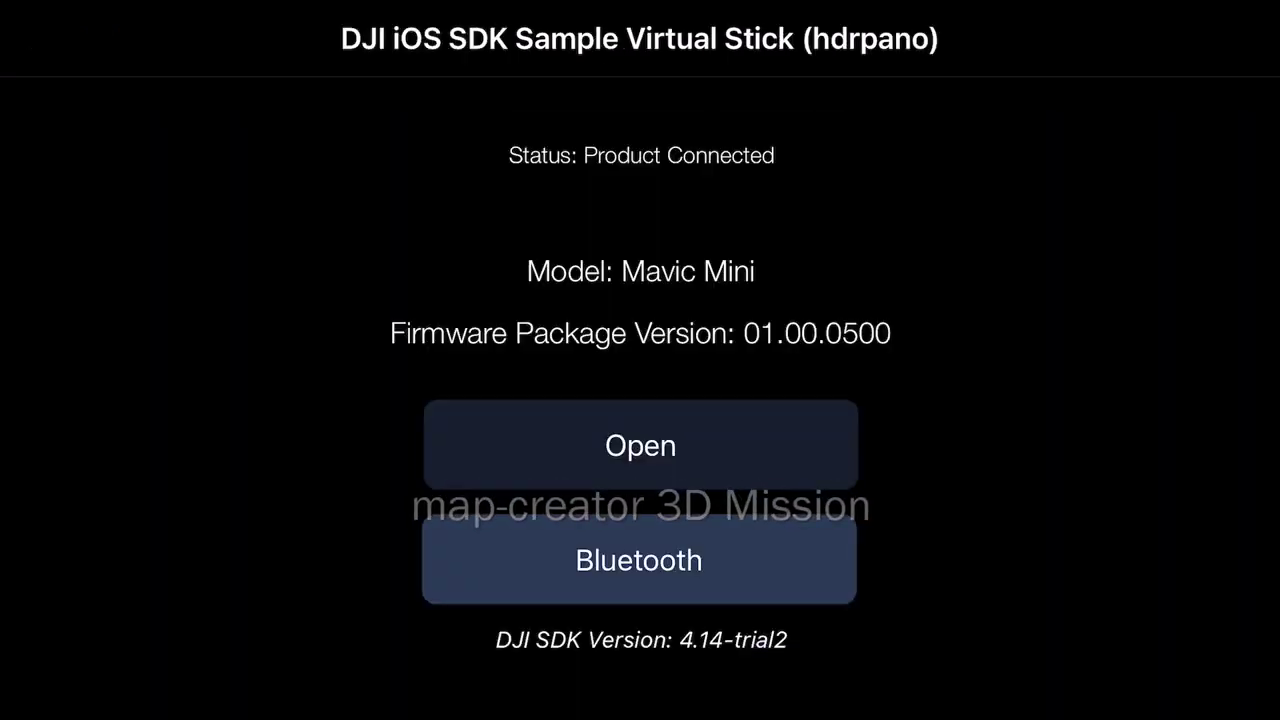
- Return to the sample feature list after flying the Schulhaus2D21 grid mission
left_click(640, 445)
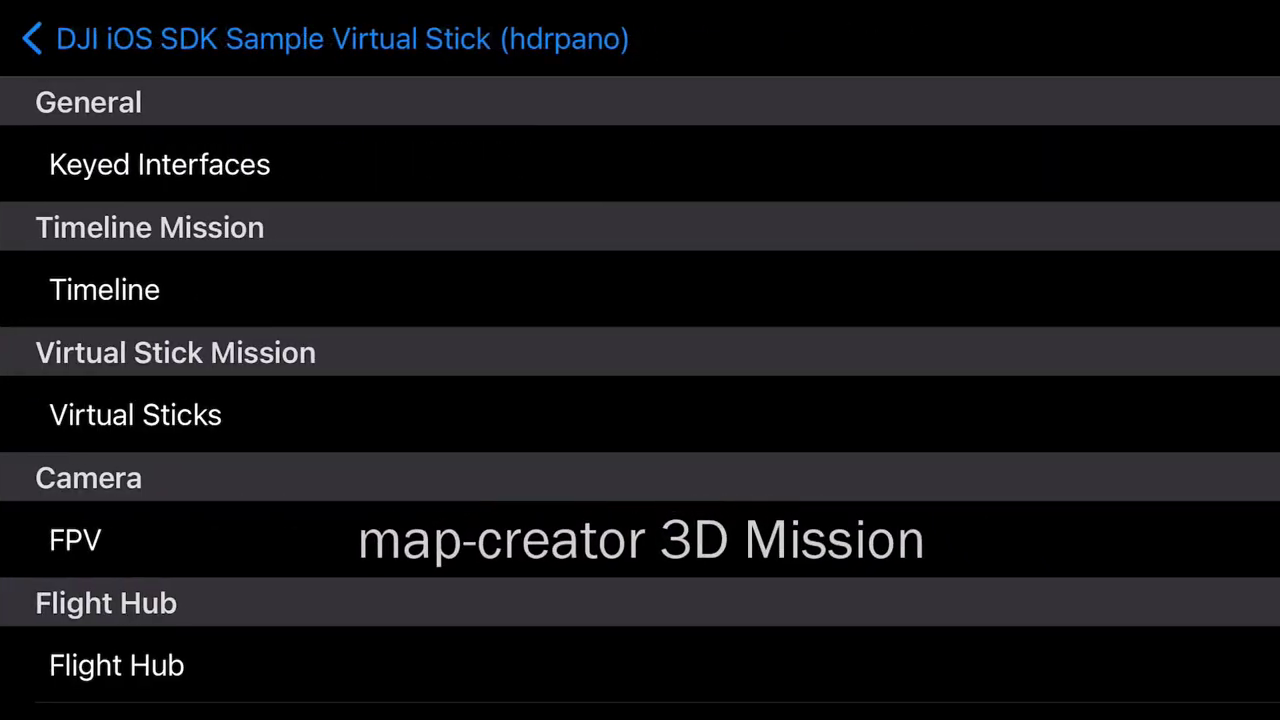
- Load the Schulhaus3D21 circular mission CSV from the Virtual Sticks screen
left_click(200, 414)
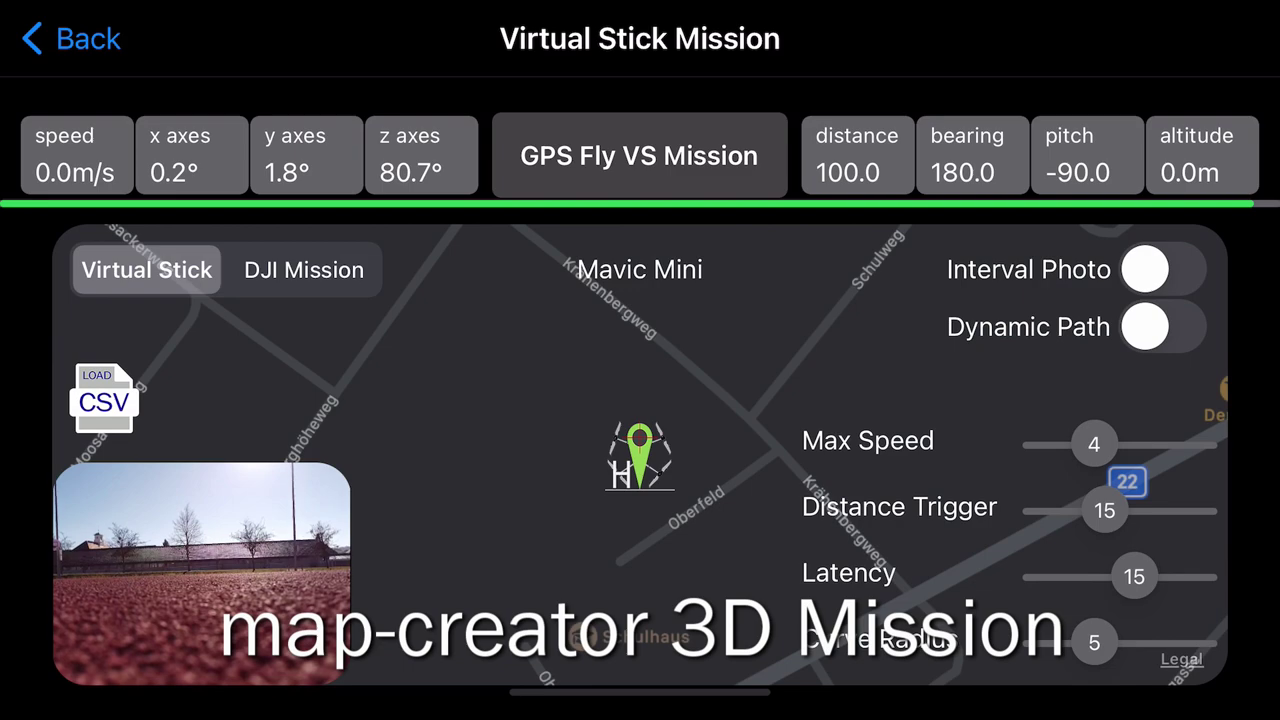
left_click(104, 398)
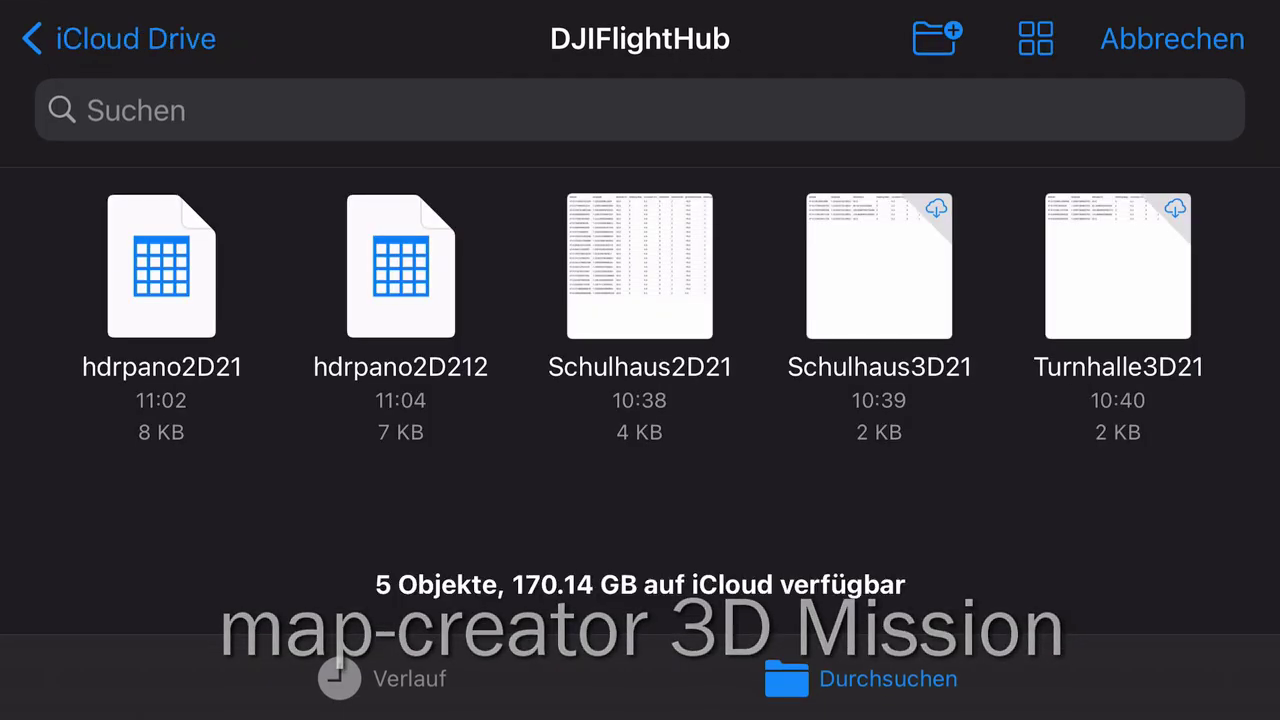
left_click(879, 266)
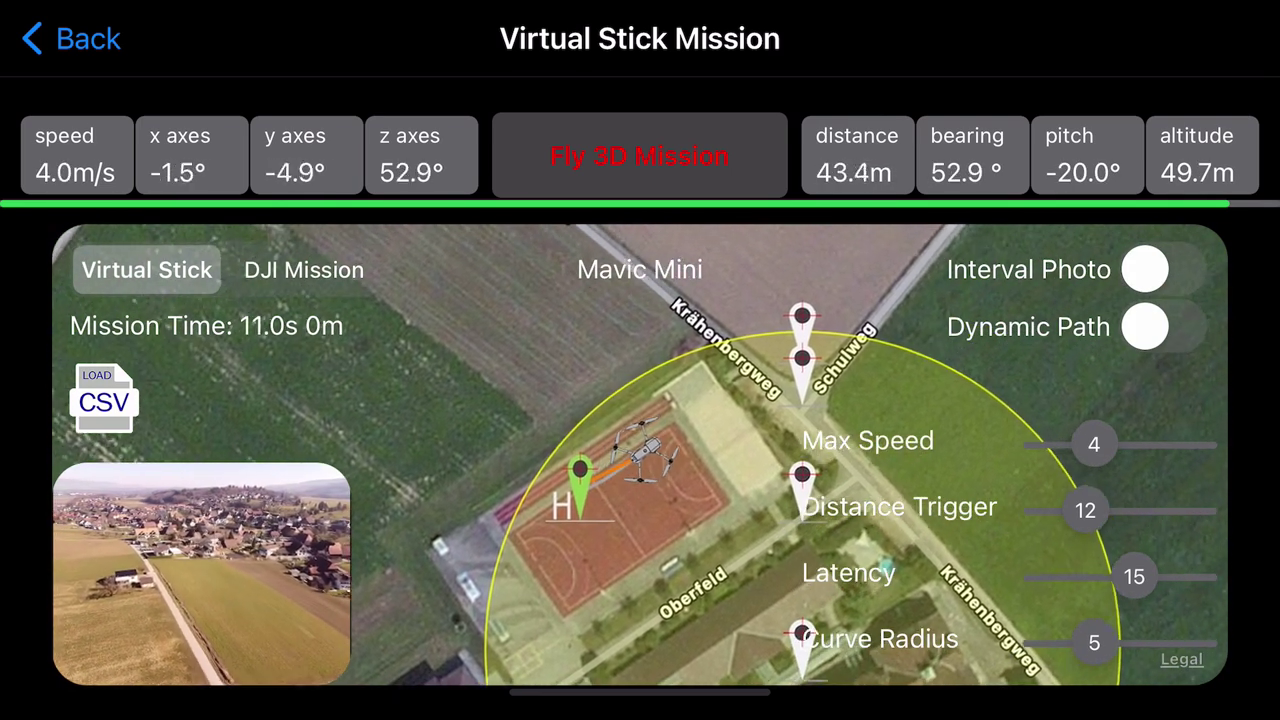
- Turn on interval photo capture, then show satellite imagery on the map-creator map
left_click(1163, 270)
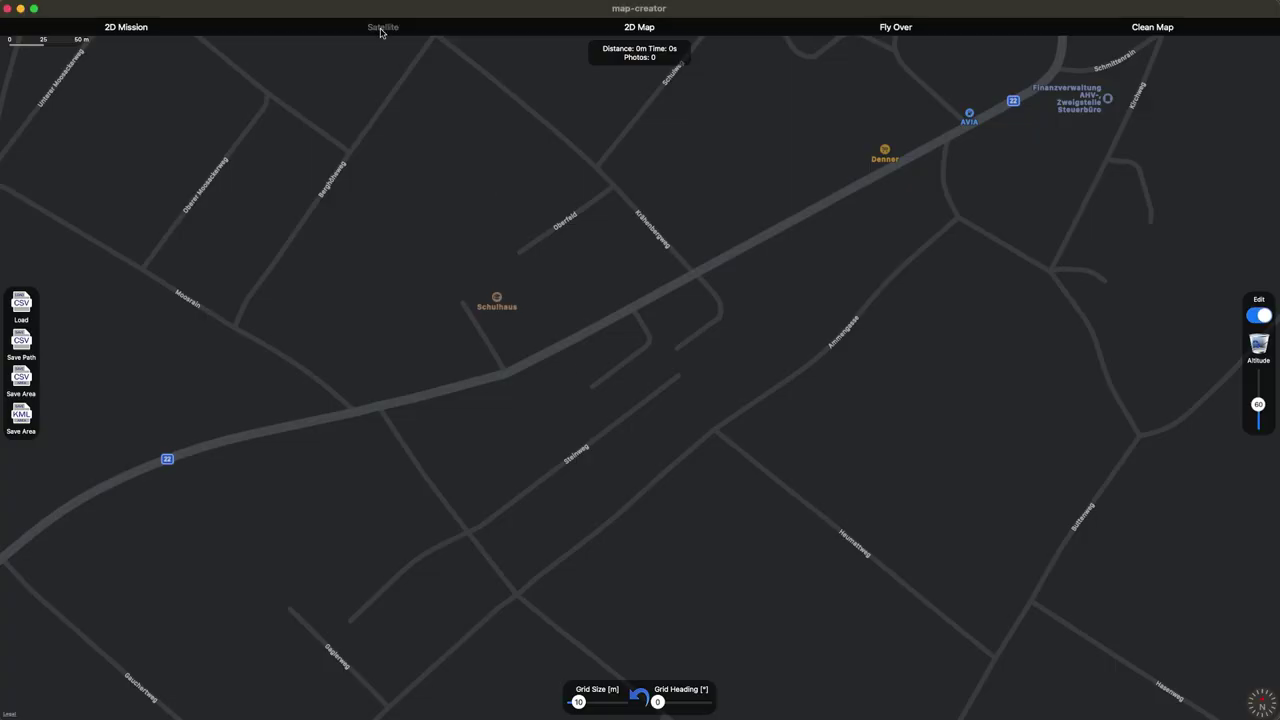
left_click(381, 28)
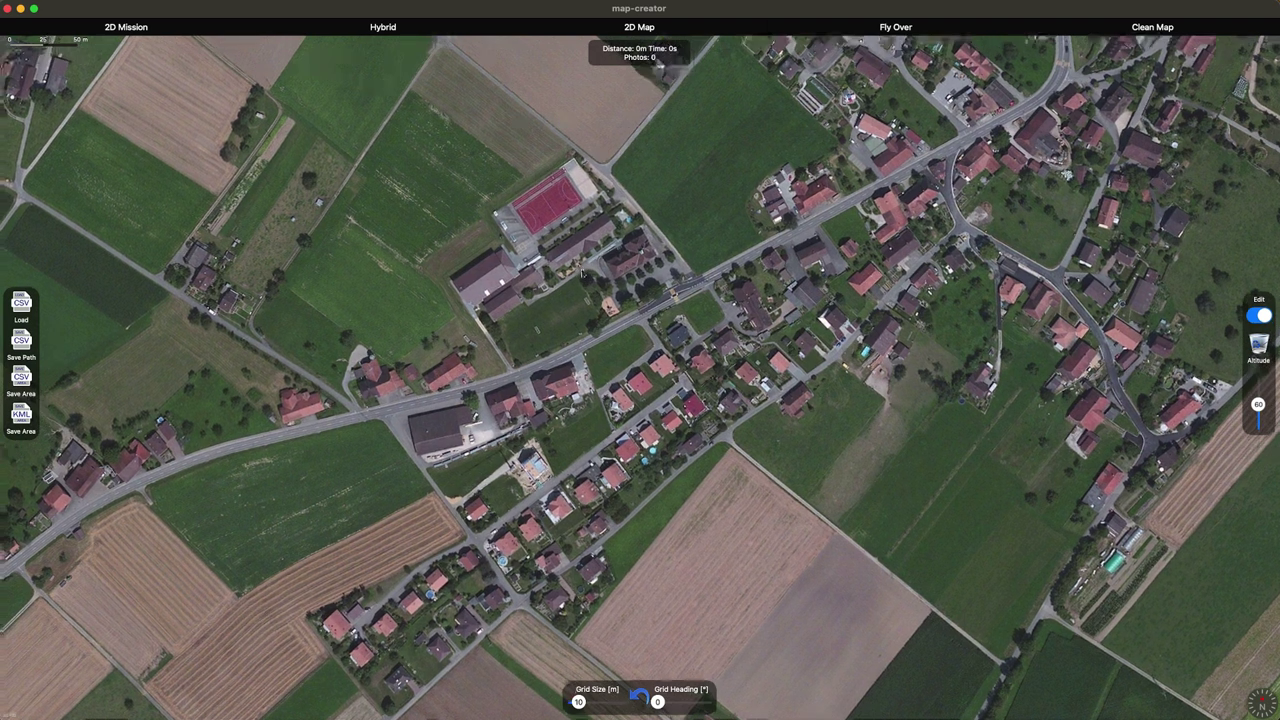
- Pan and zoom the satellite map in on the school and its red sports court
left_click_drag(579, 265, 620, 325)
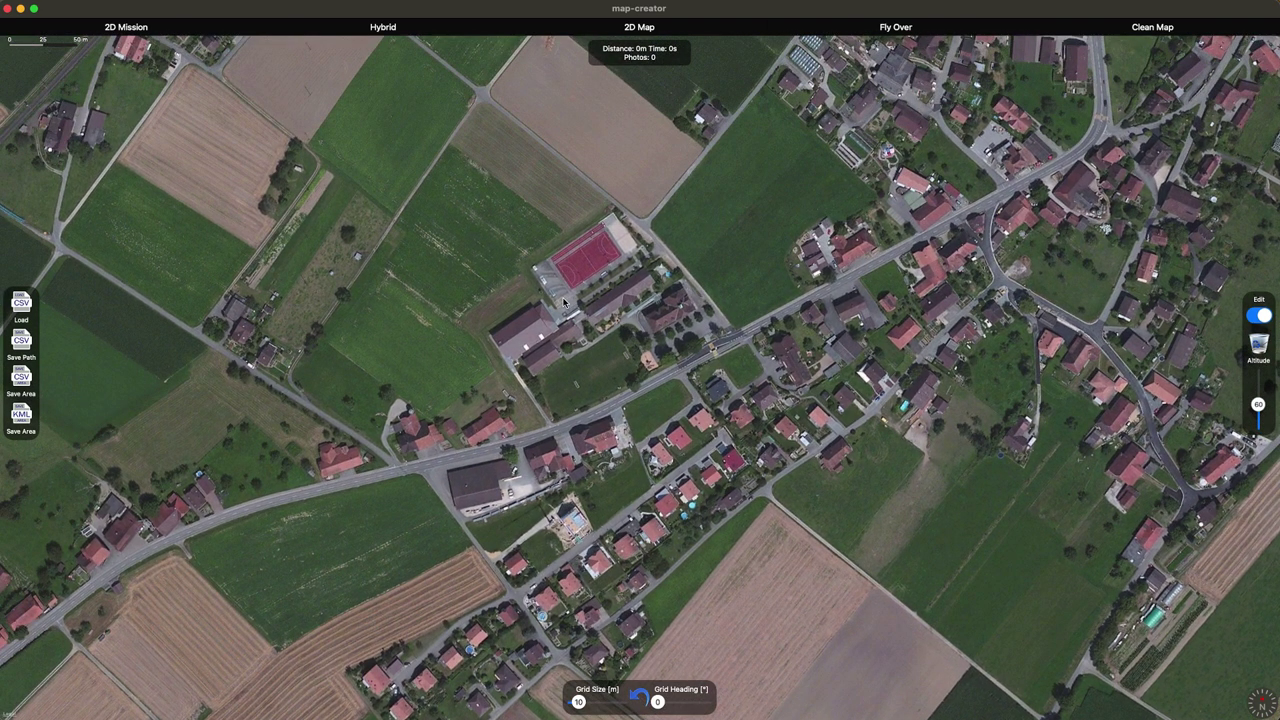
scroll(575, 305, "up", 3)
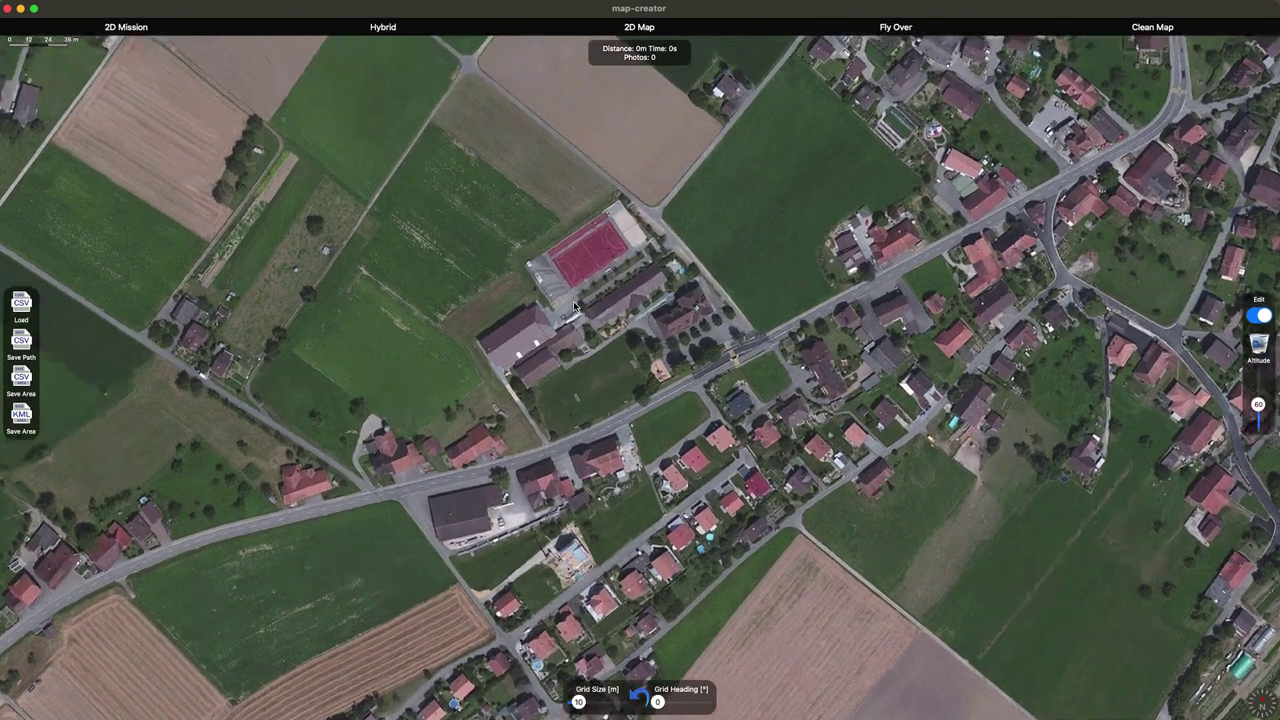
scroll(575, 305, "up", 1)
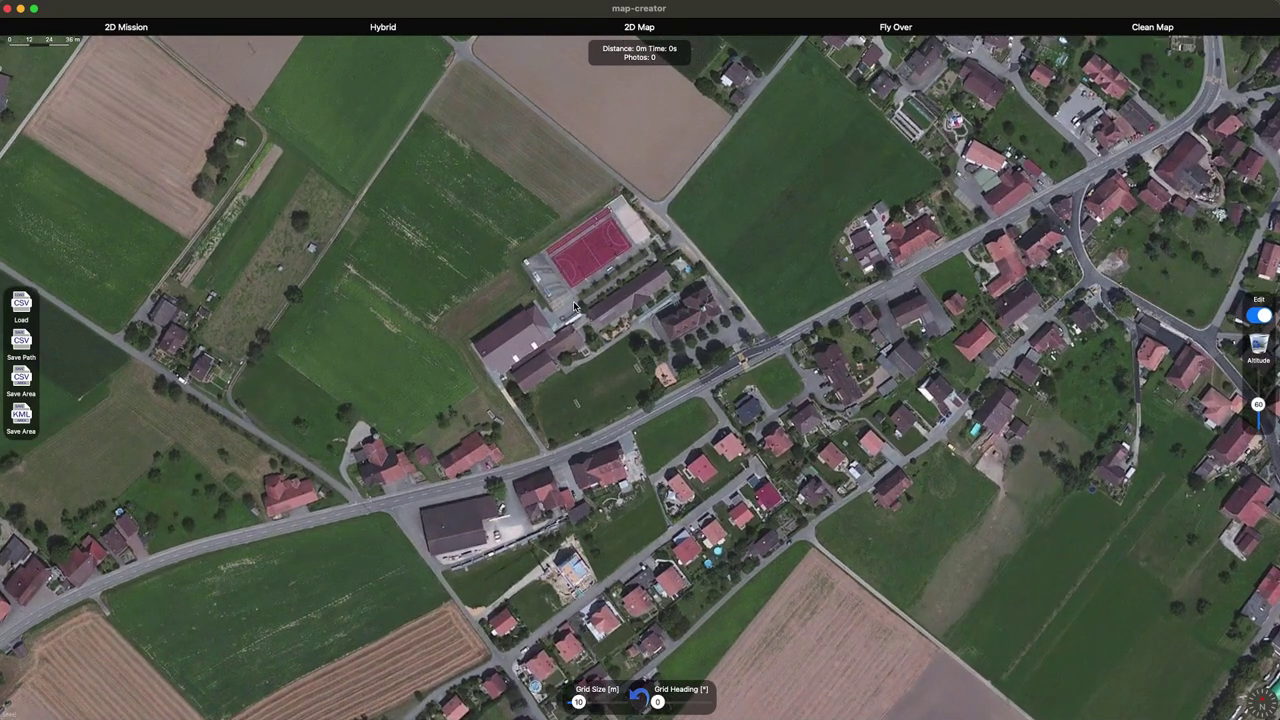
- Plan a 50 m 3D circular mission from two pins at the school (1229 m, 81 photos) and start saving its CSV
left_click(136, 30)
left_click_drag(1258, 414, 1263, 414)
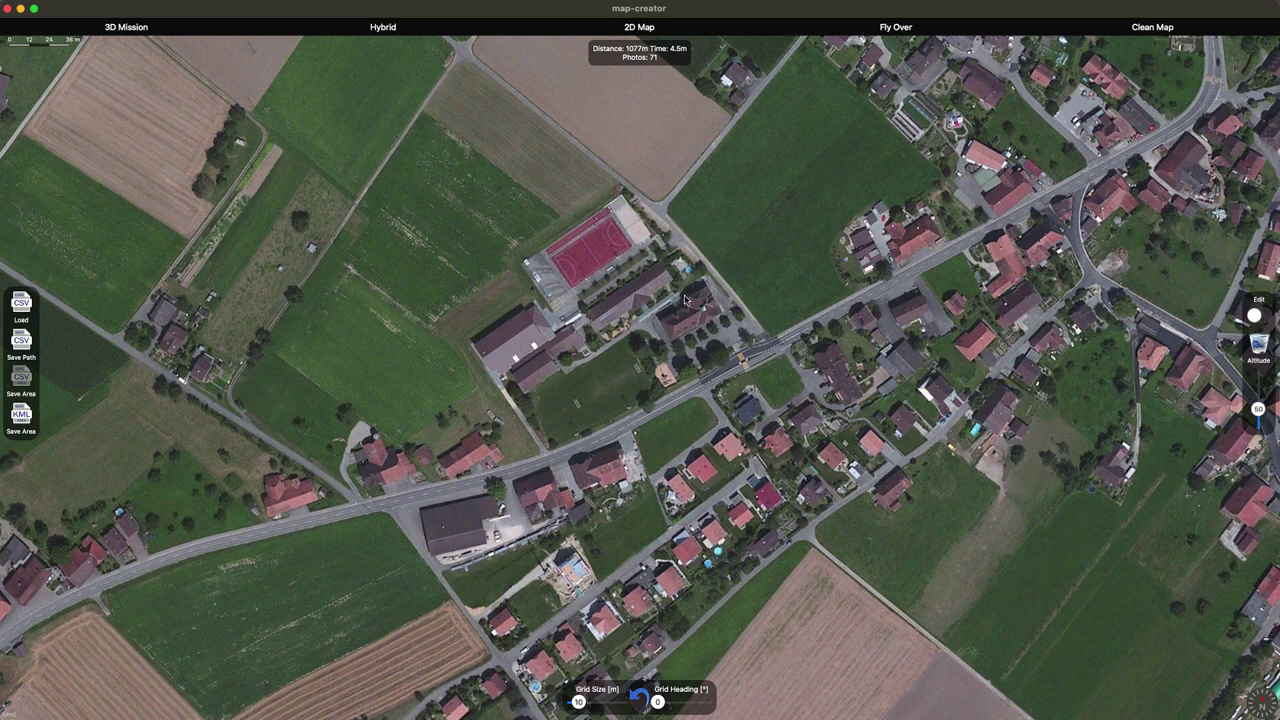
left_click(1260, 317)
left_click(680, 298)
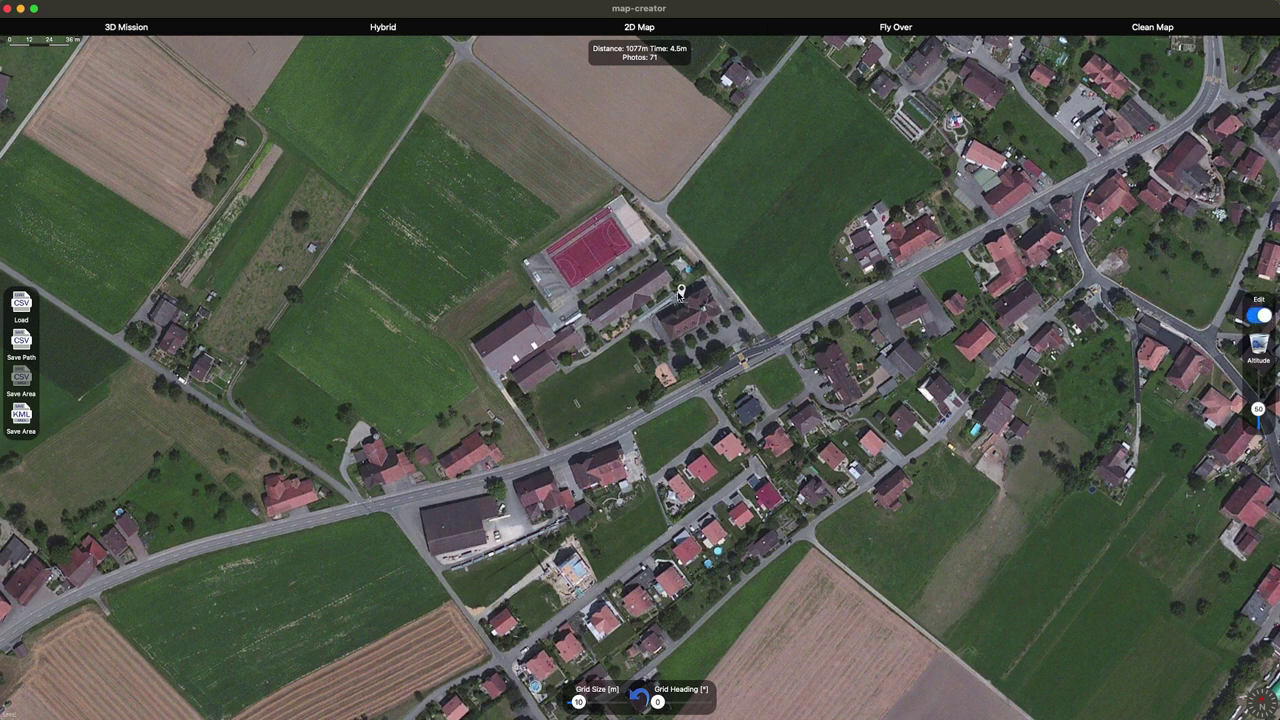
left_click(678, 170)
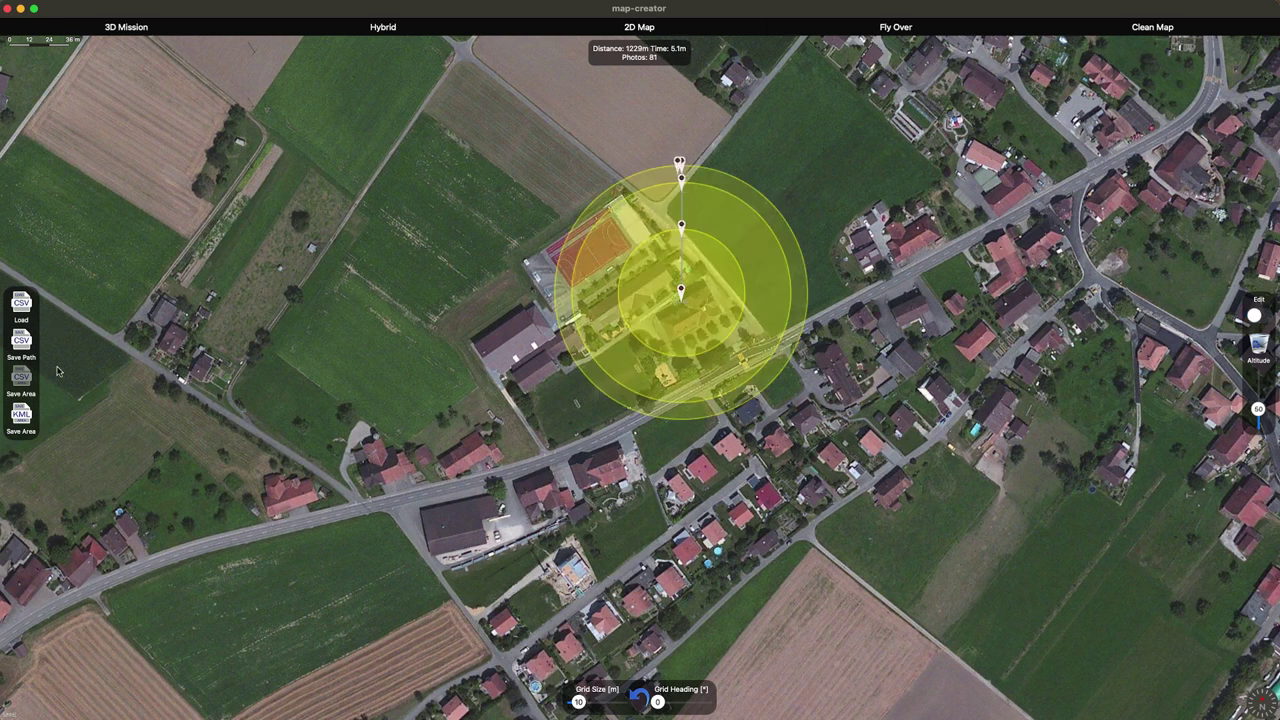
left_click(22, 345)
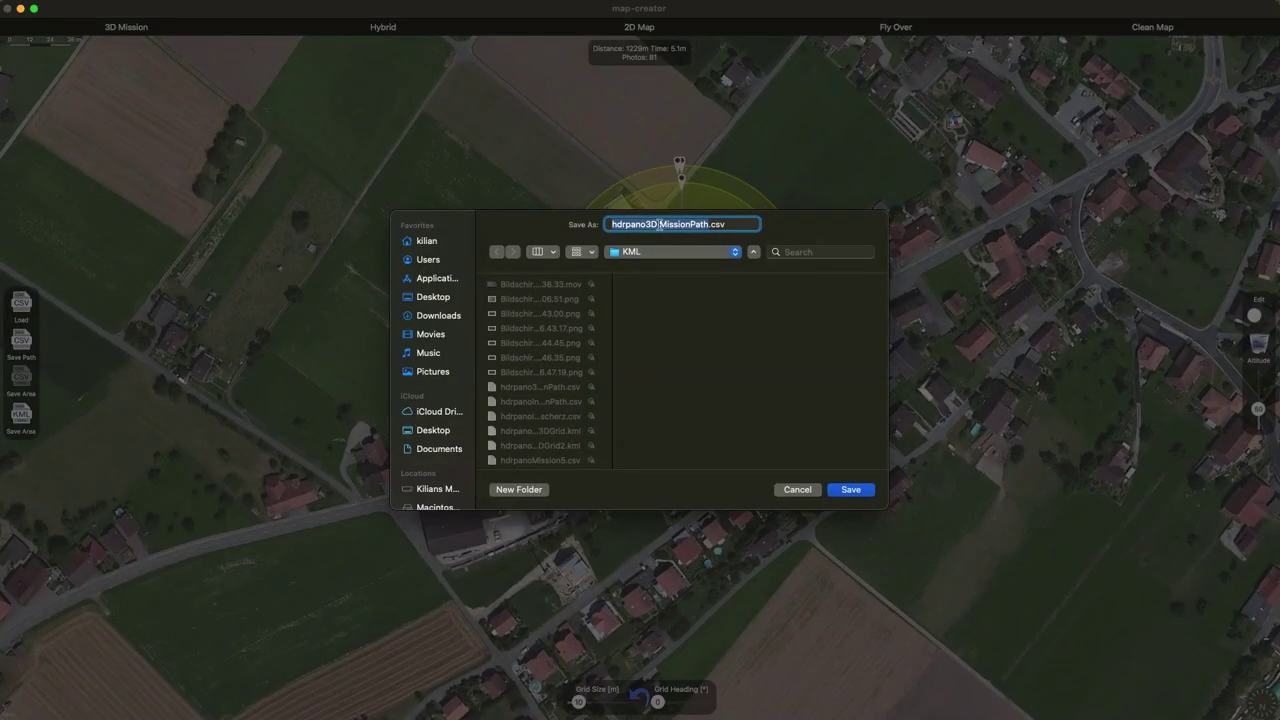
left_click(659, 224)
- Rename the path file to 'Schulhaus3D MissionPath.csv' and save it in the KML folder
left_click_drag(646, 224, 594, 226)
type("Schulhaus")
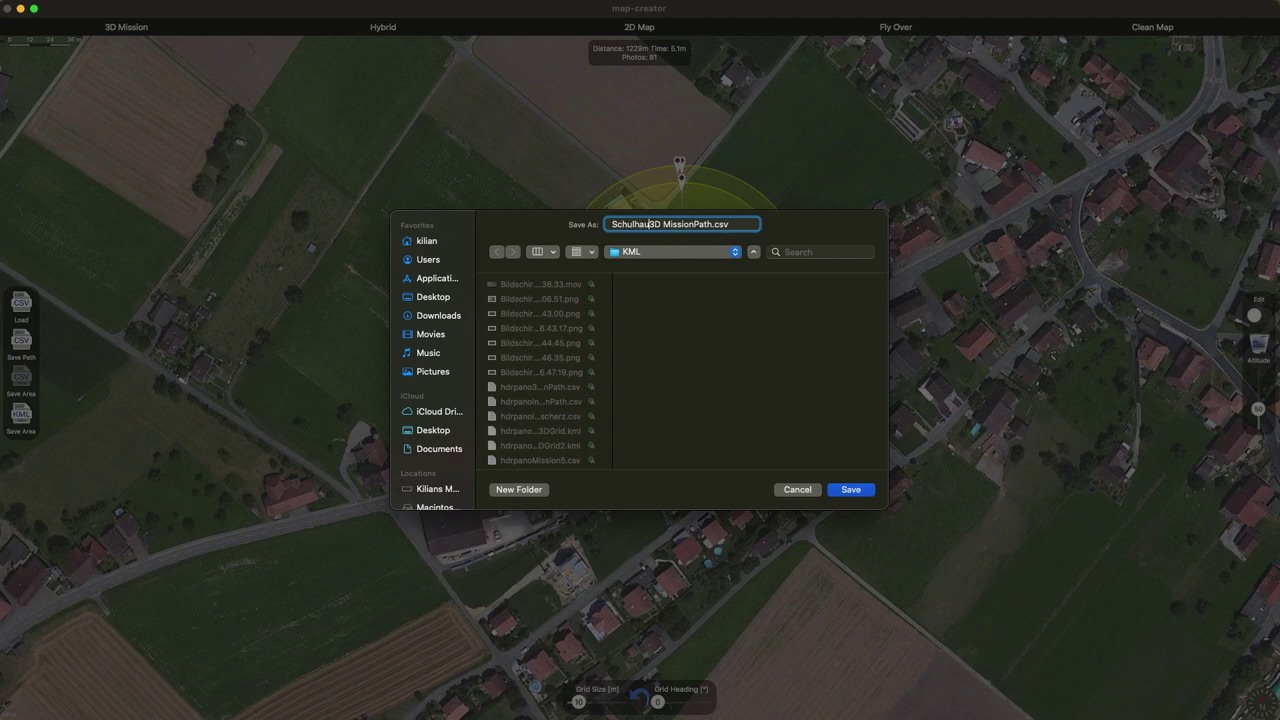
left_click(850, 489)
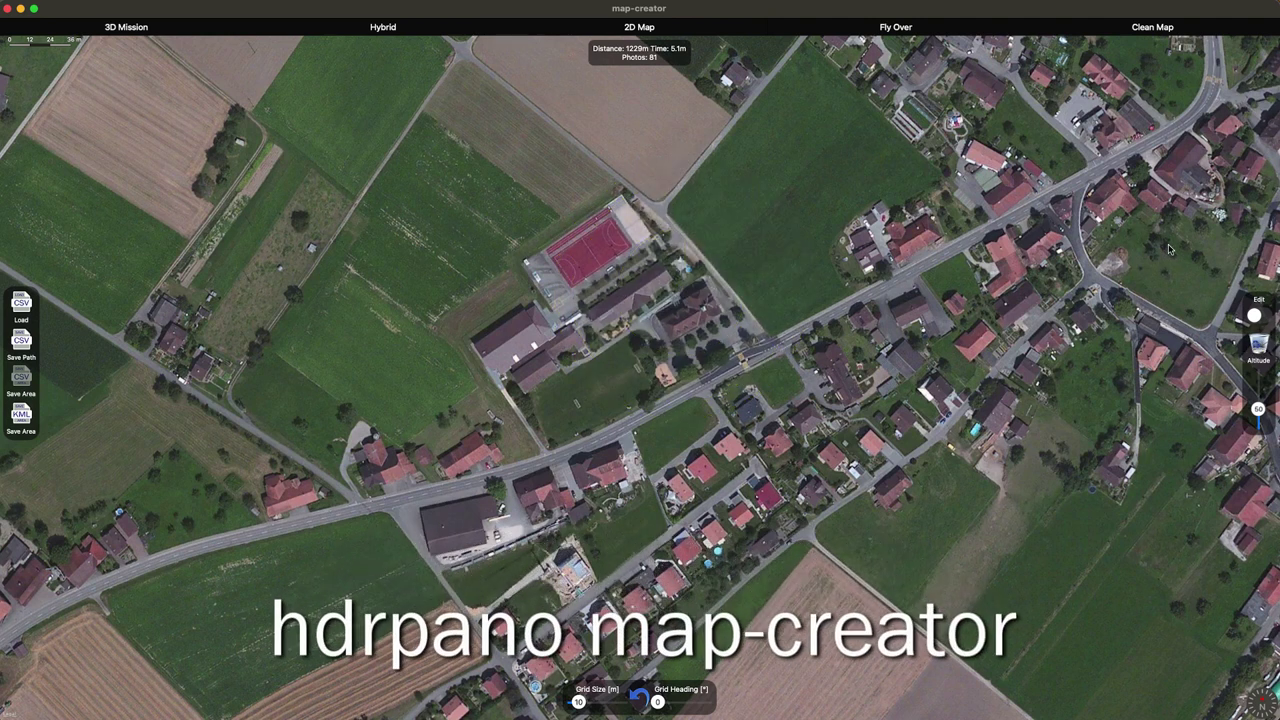
- Place waypoints on and north of the school for a new 3D orbit mission (1191 m, 79 photos), then start saving its CSV
left_click(1266, 317)
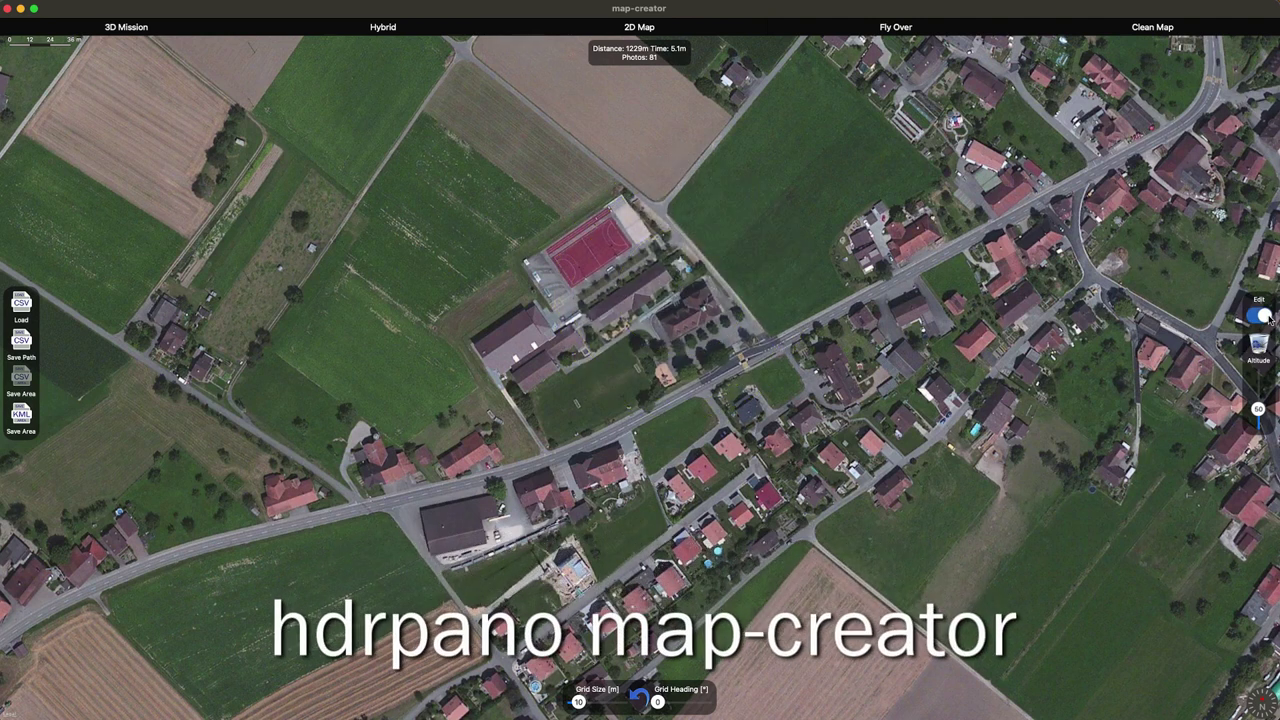
left_click(526, 361)
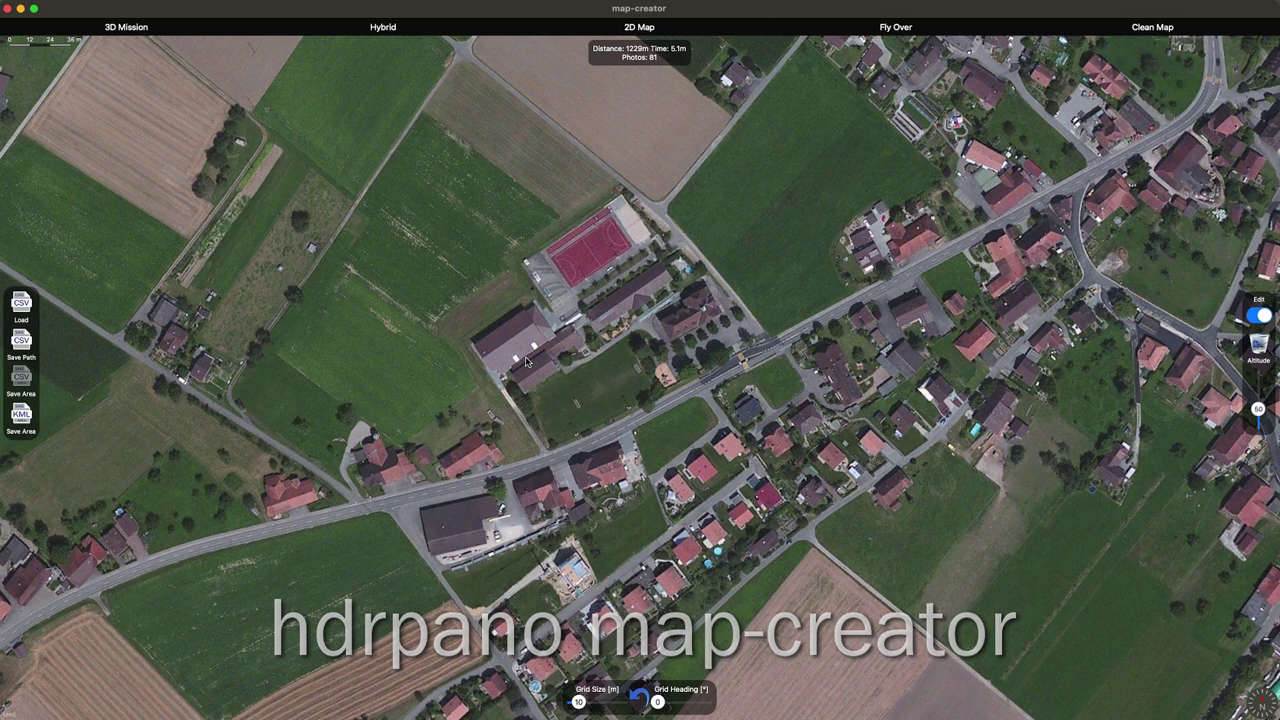
left_click(523, 250)
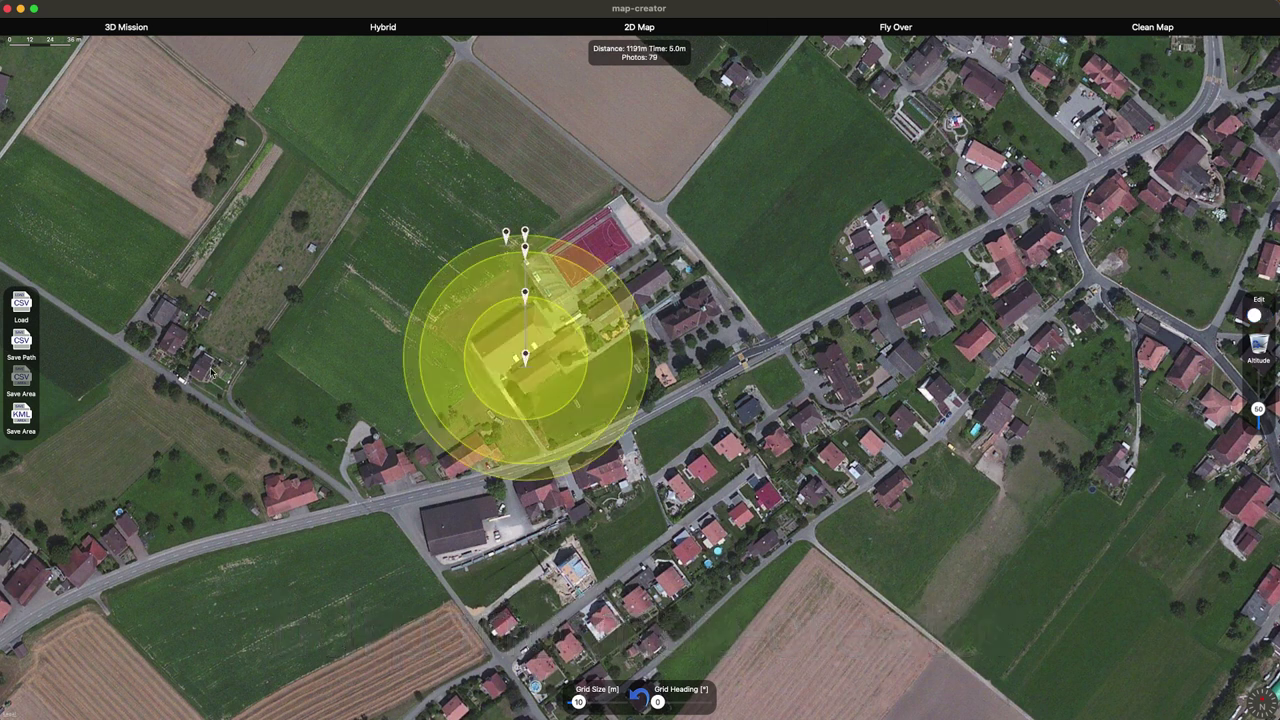
left_click(22, 344)
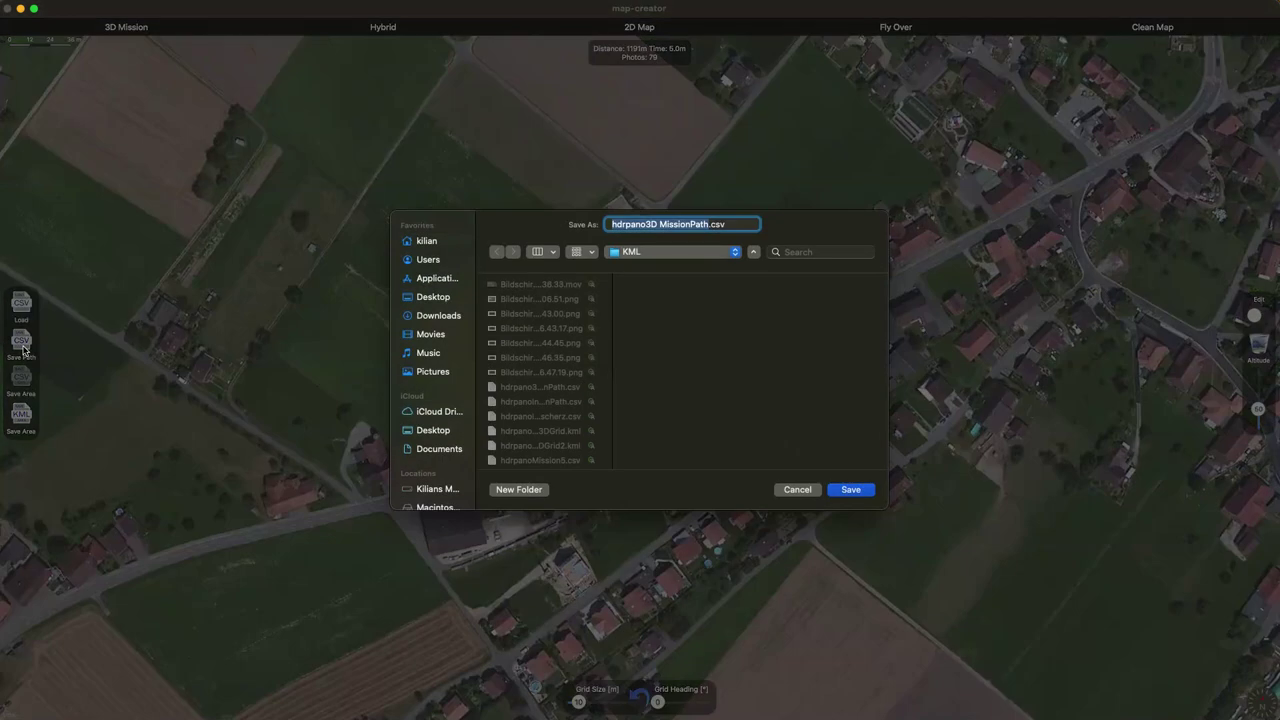
left_click(645, 224)
- Save the path as 'Schulhaus23D MissionPath.csv' in the KML folder and clear the rings from the map
left_click_drag(645, 224, 588, 226)
key("BackSpace")
type("Schulhaus2")
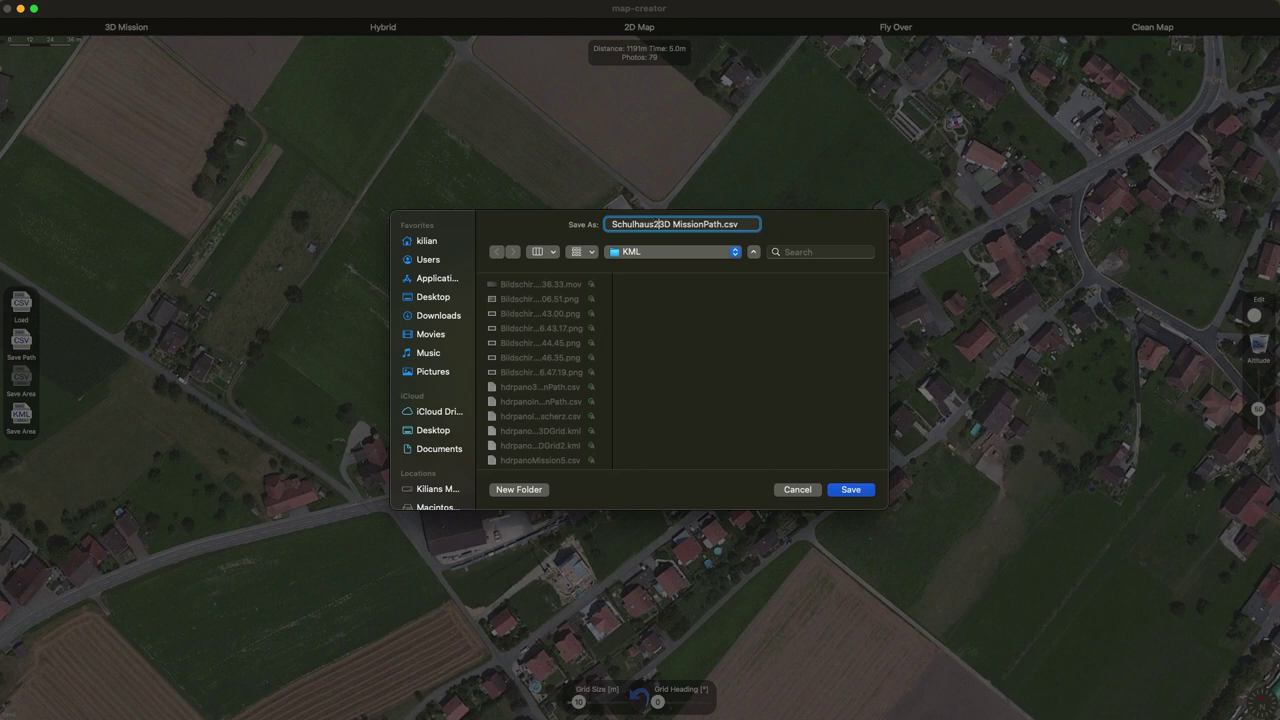
left_click(850, 489)
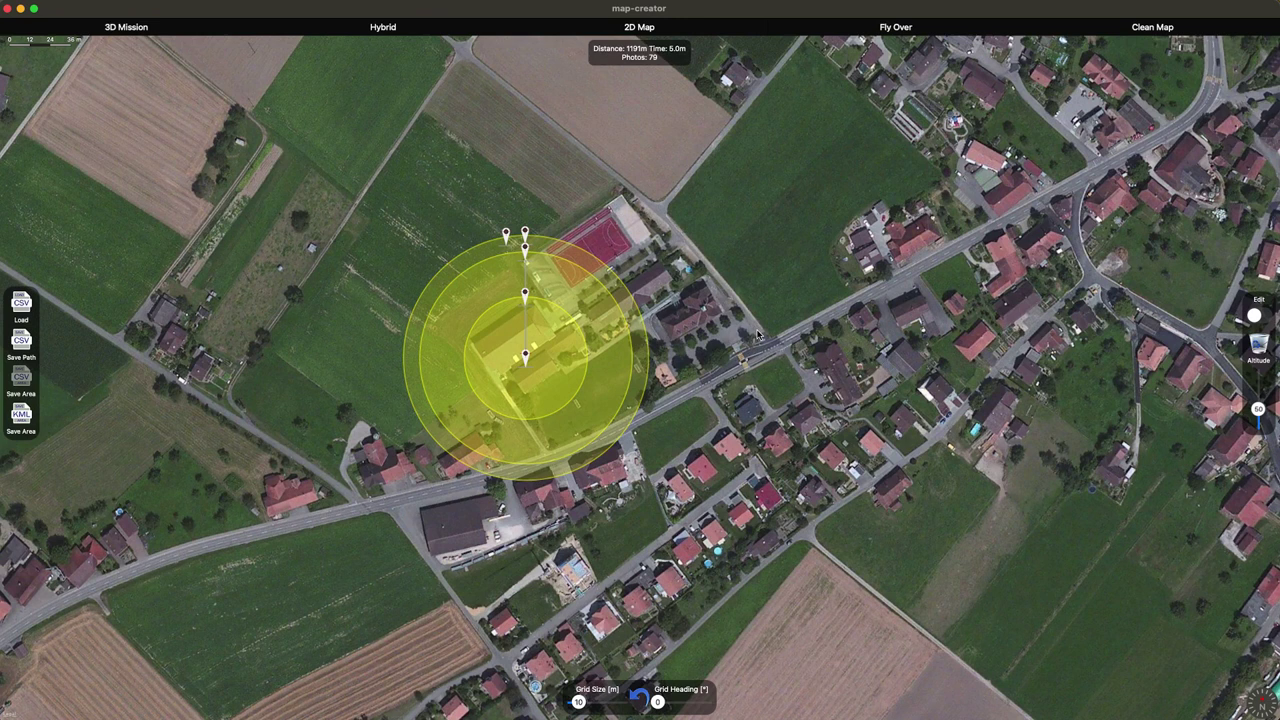
left_click(1259, 345)
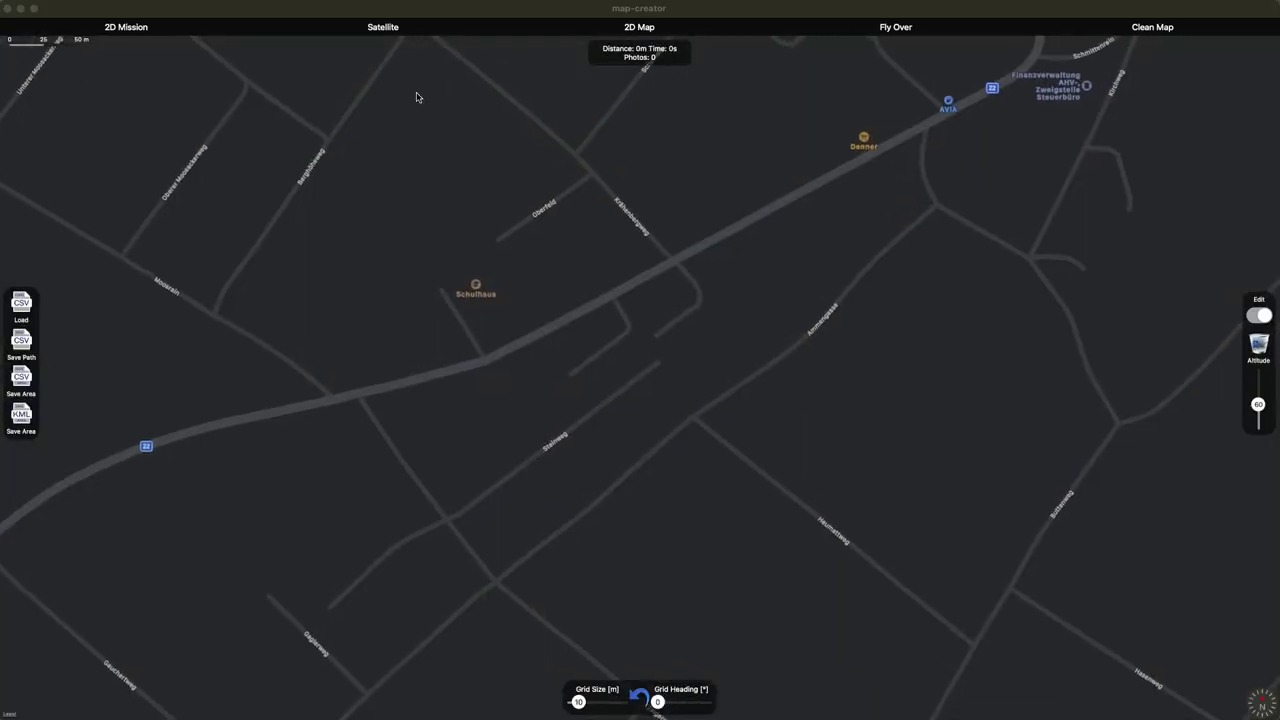
- Switch to 2D Mission mode and zoom into satellite imagery over the Schulhaus
left_click(419, 200)
left_click_drag(548, 278, 594, 337)
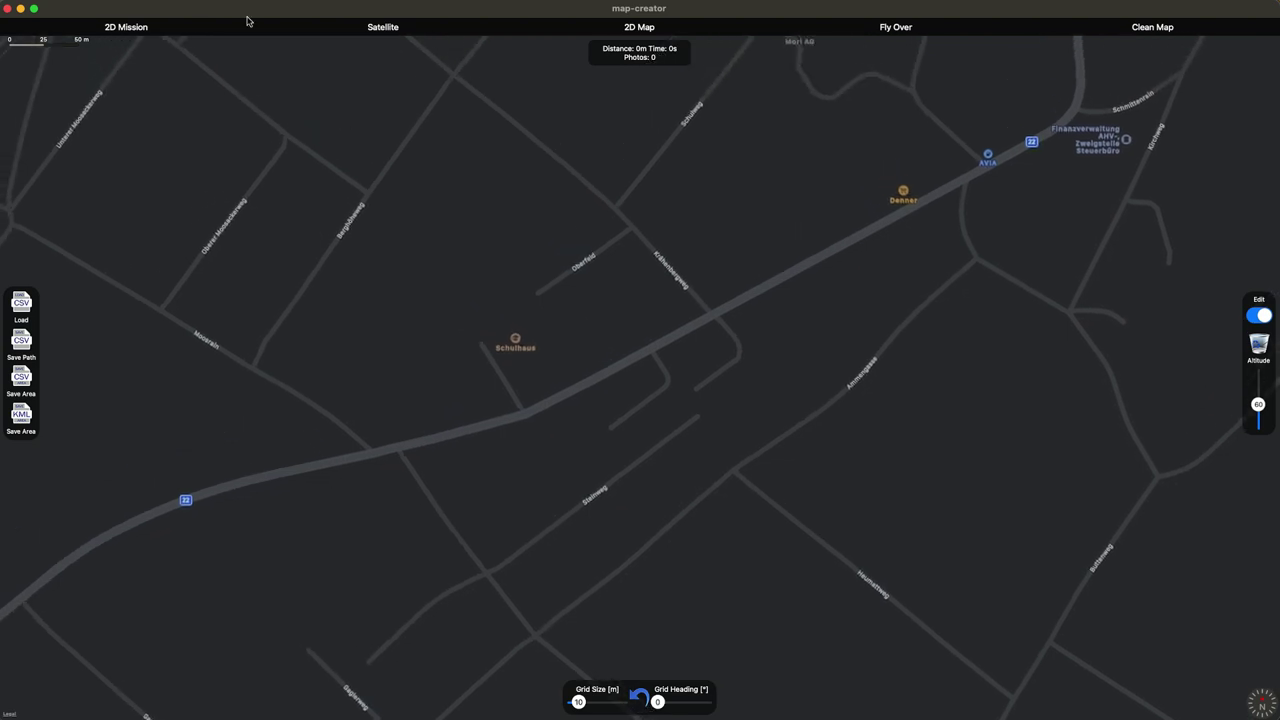
left_click(386, 30)
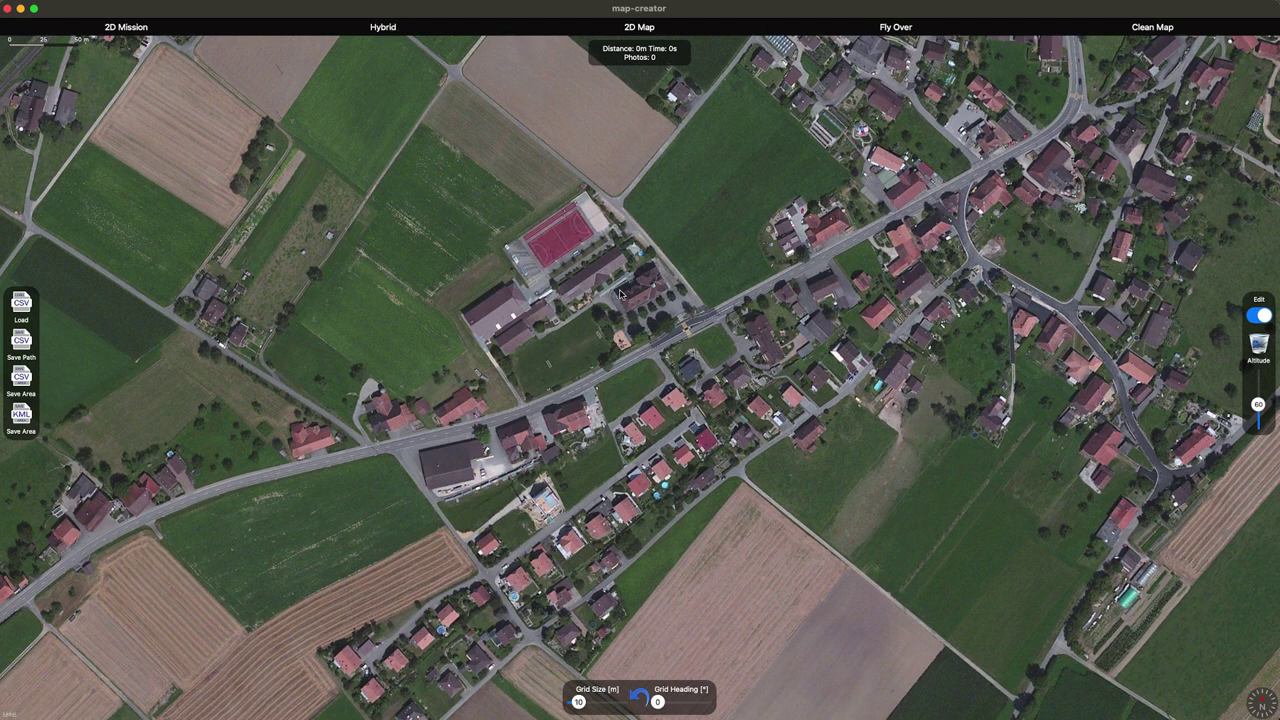
scroll(620, 293, "up", 5)
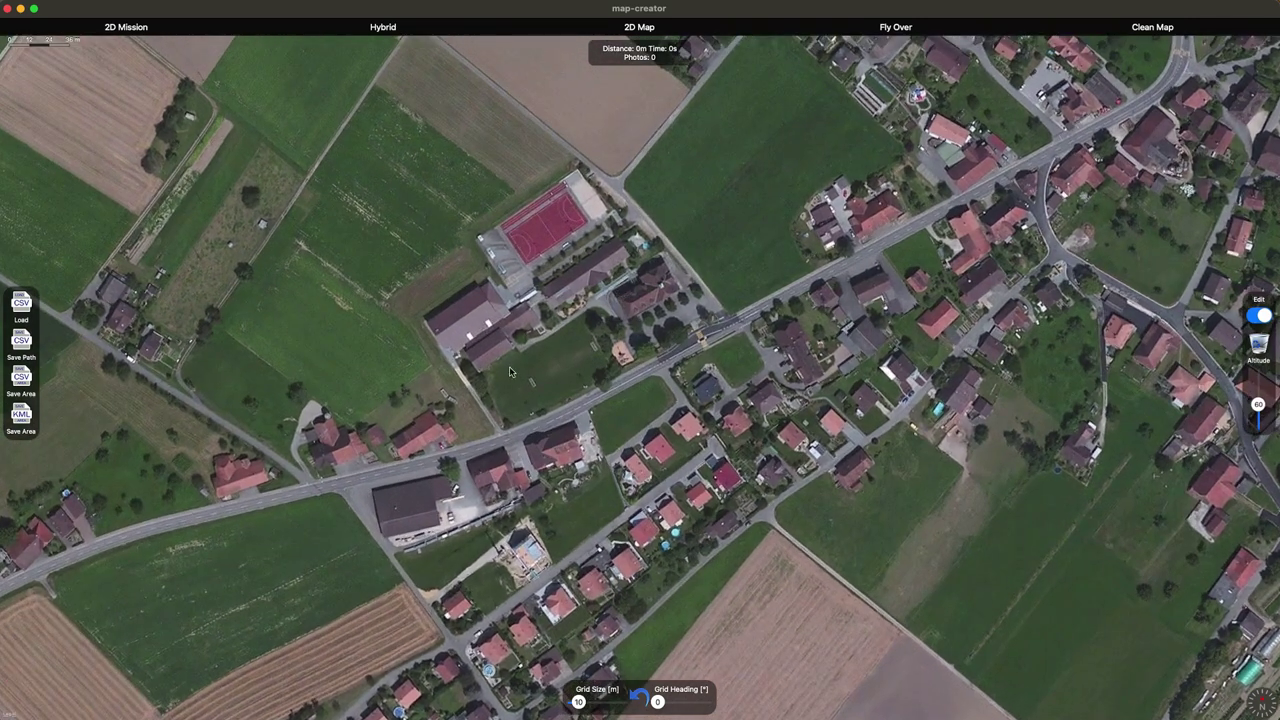
- Place the survey polygon's corner points along the road and around the school grounds
left_click(493, 438)
left_click(773, 296)
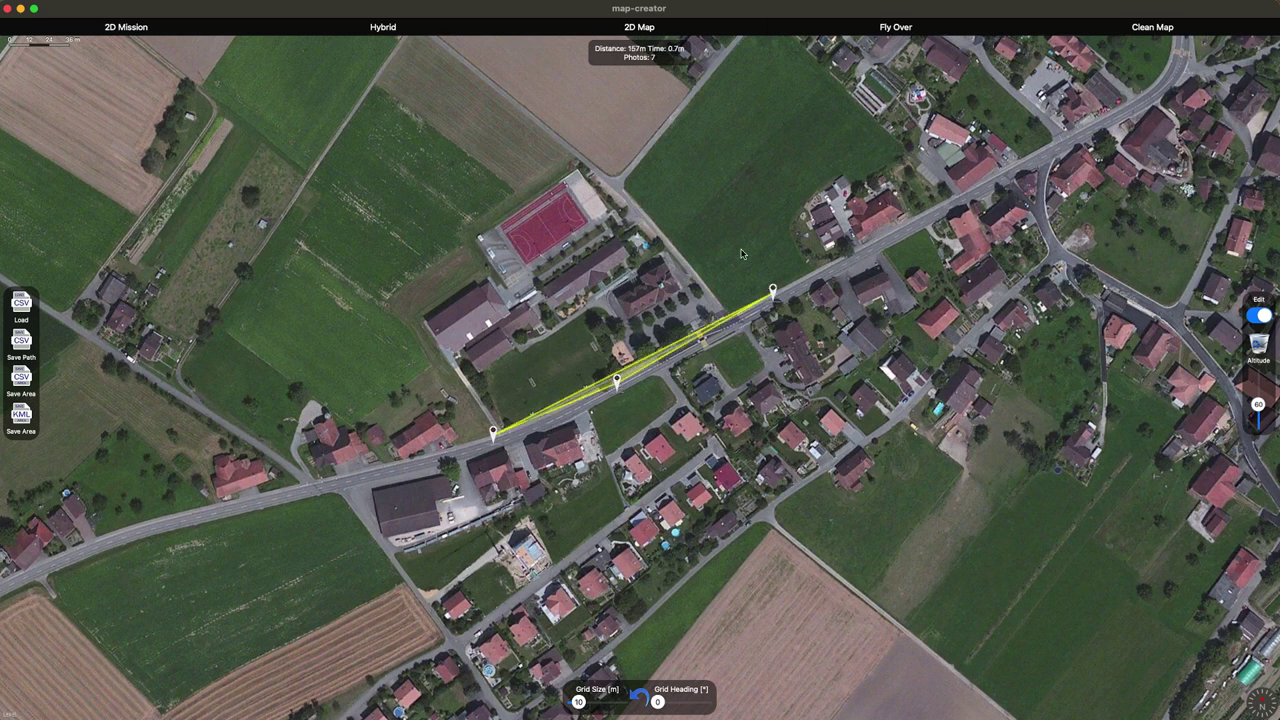
left_click(617, 108)
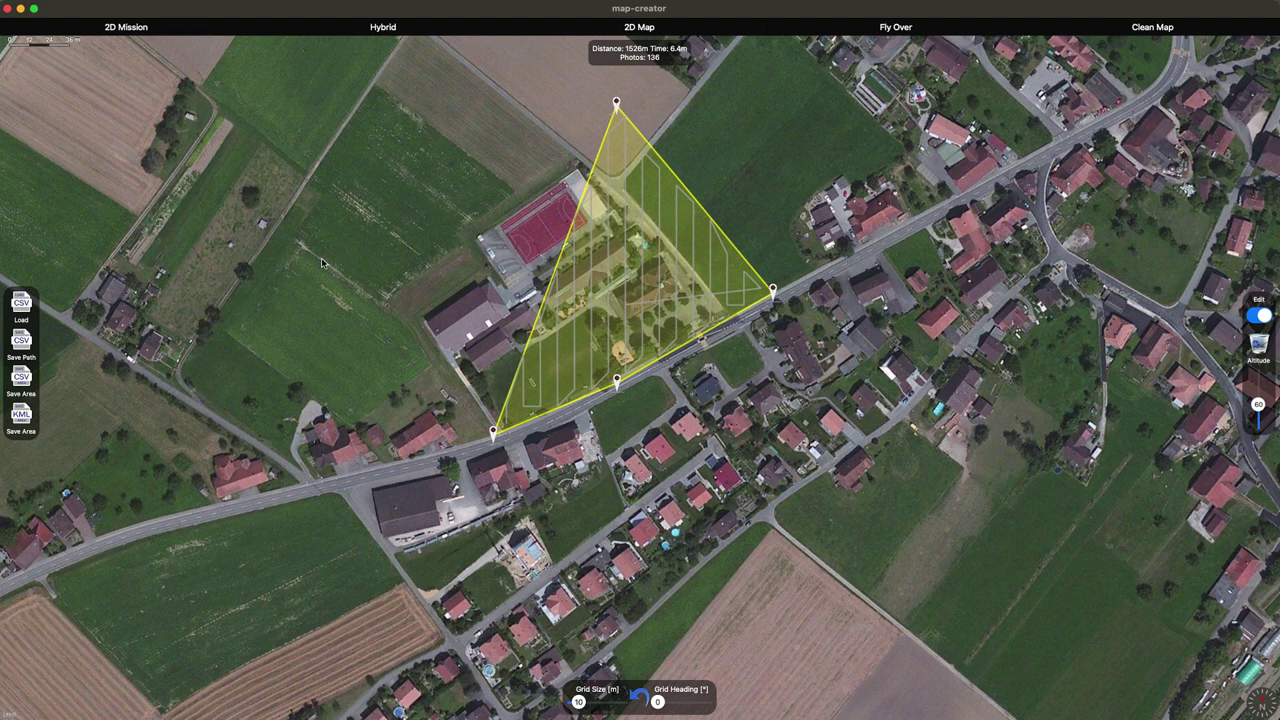
left_click(322, 260)
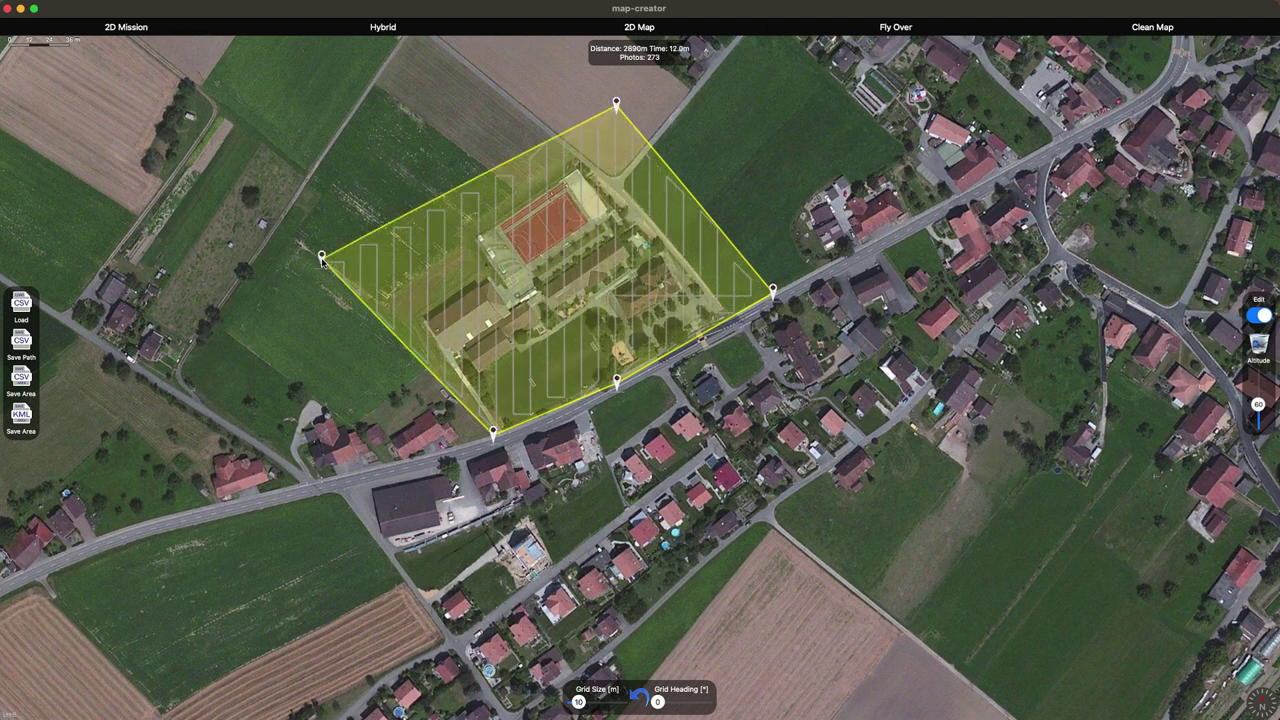
left_click(388, 394)
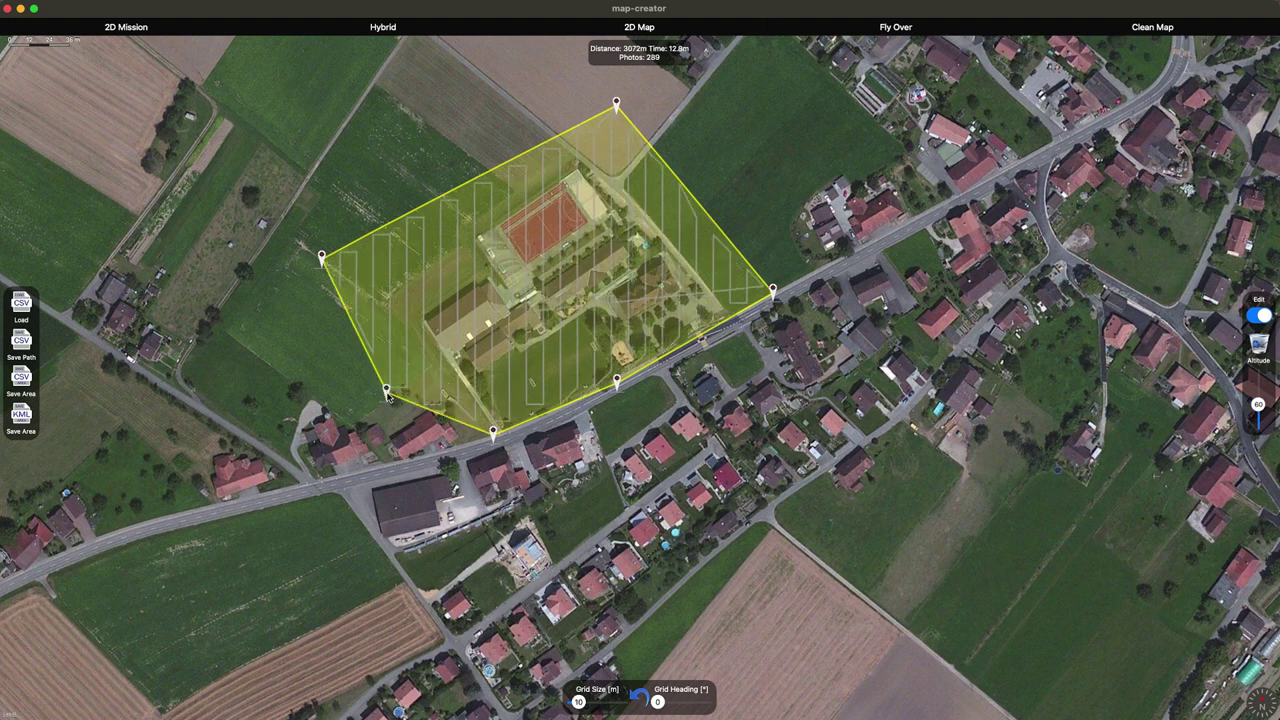
left_click(472, 394)
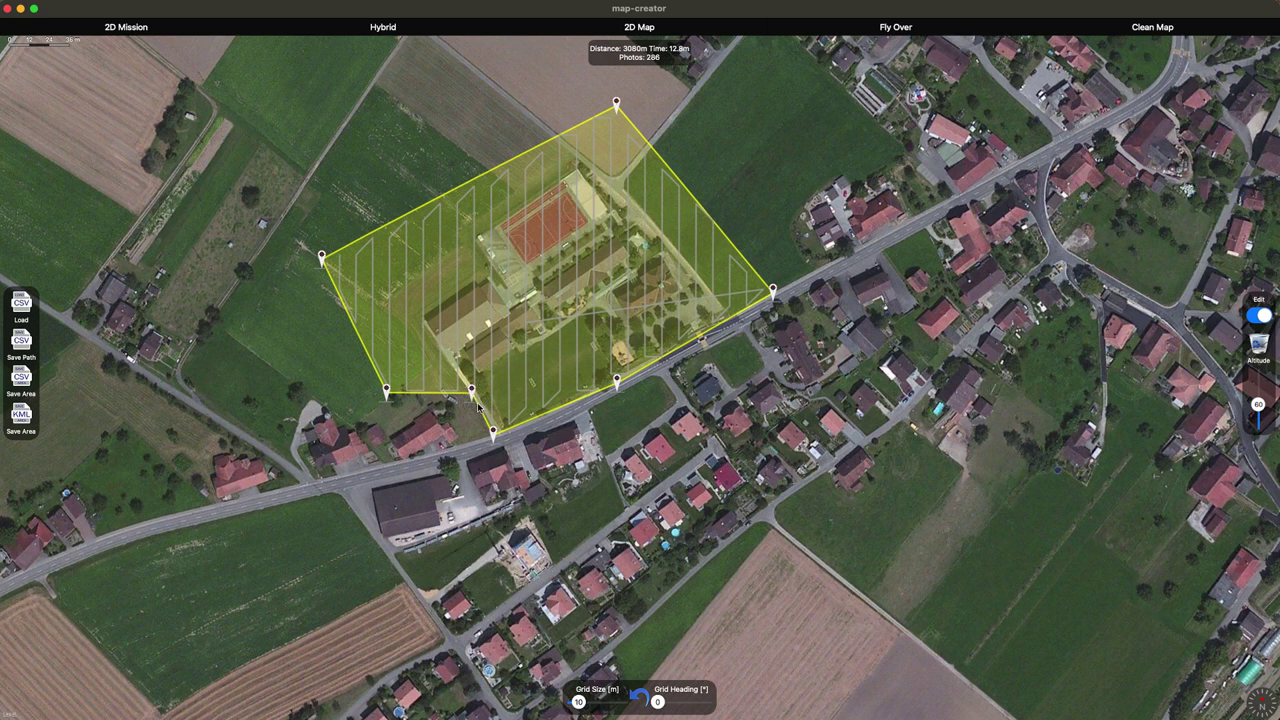
- Turn off editing and nudge waypoint 7, giving a 3080 m, 286-photo grid
left_click(1256, 316)
mouse_move(472, 392)
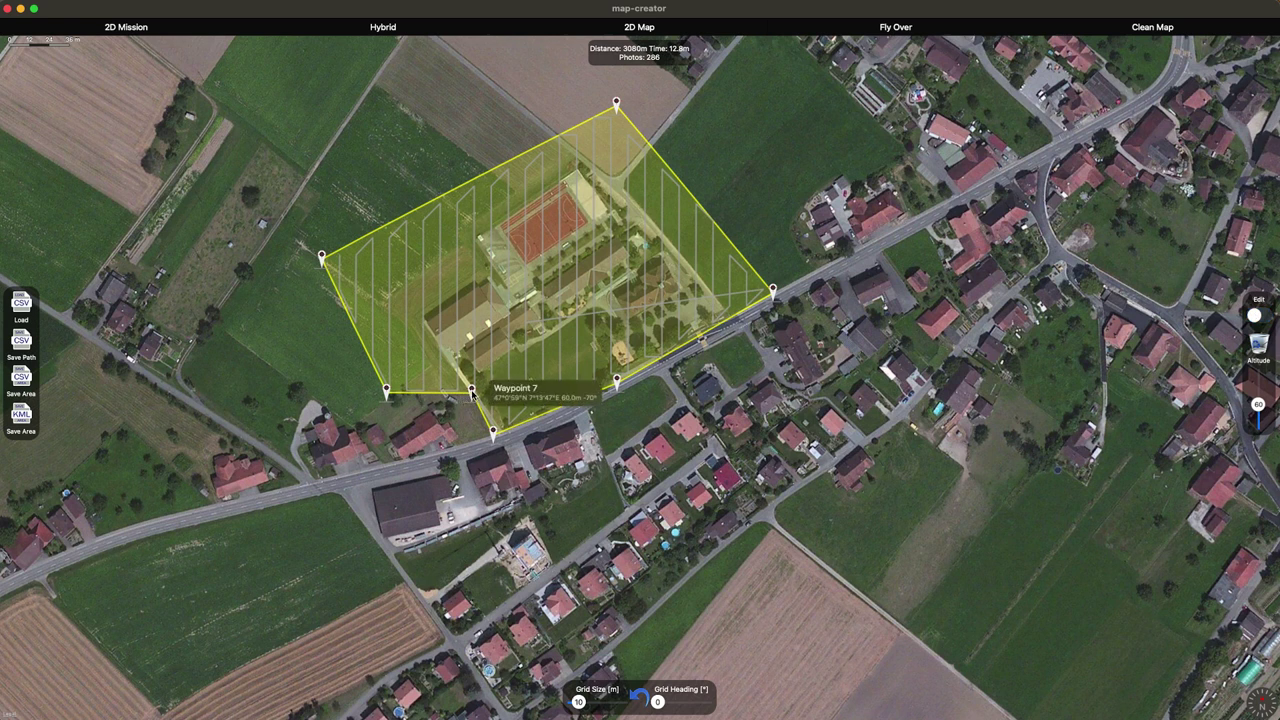
left_click_drag(472, 392, 469, 395)
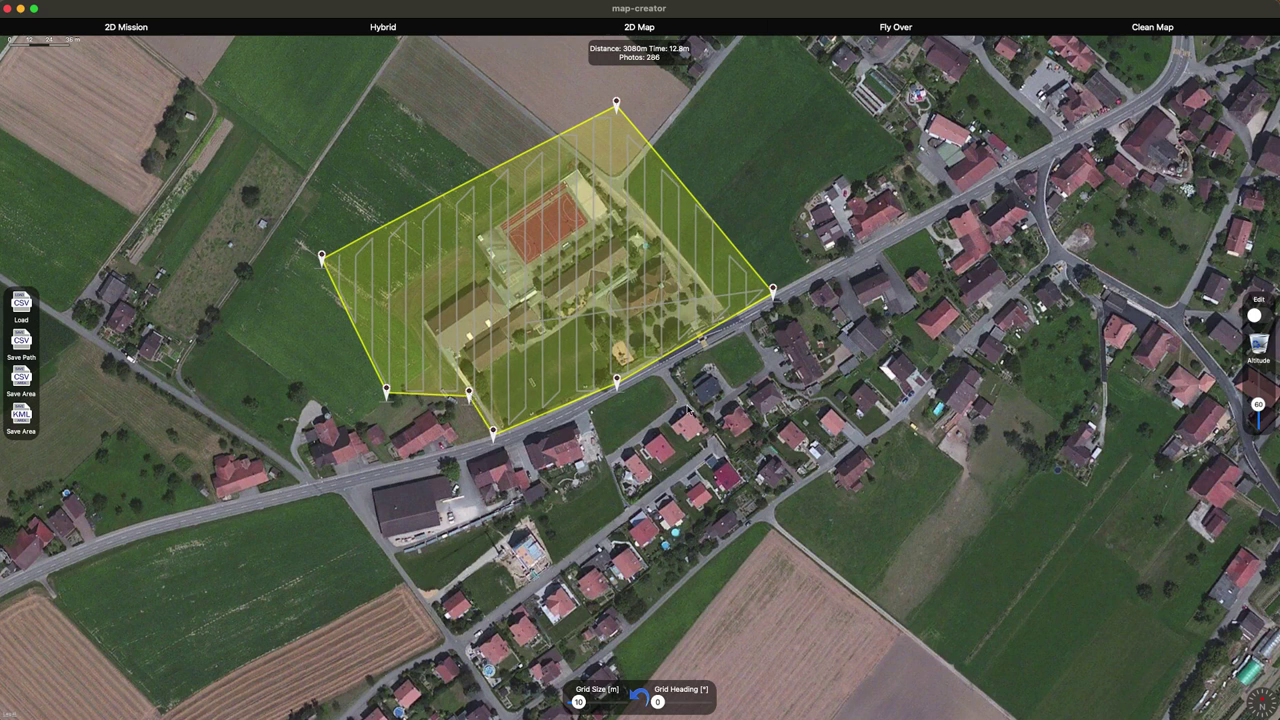
mouse_move(617, 382)
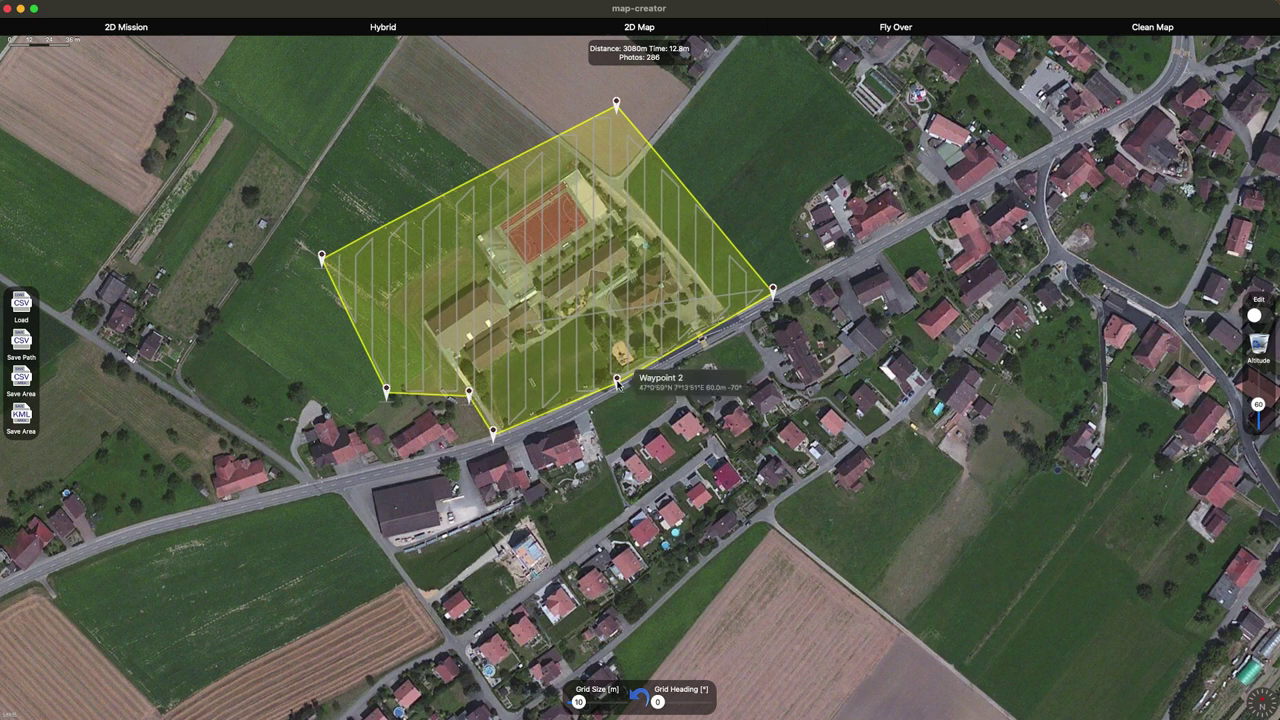